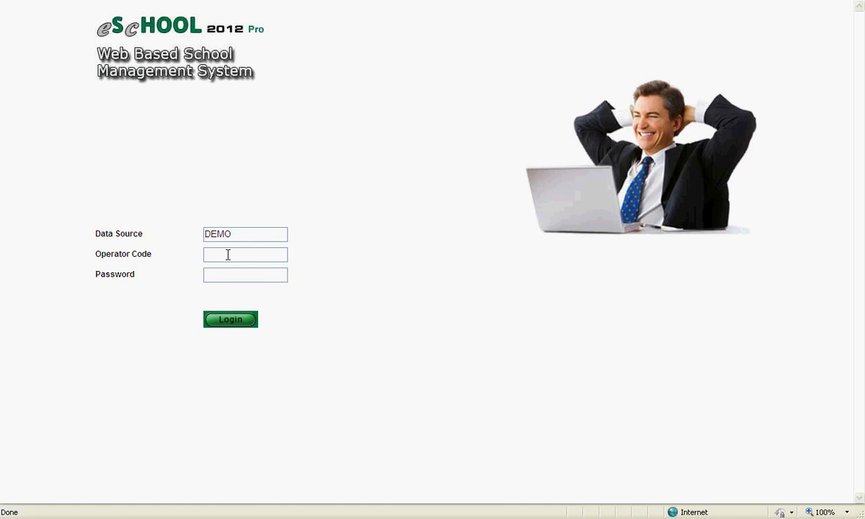
- Enter the operator credentials and log in to the DEMO school system
text(dagg••)
click(231, 321)
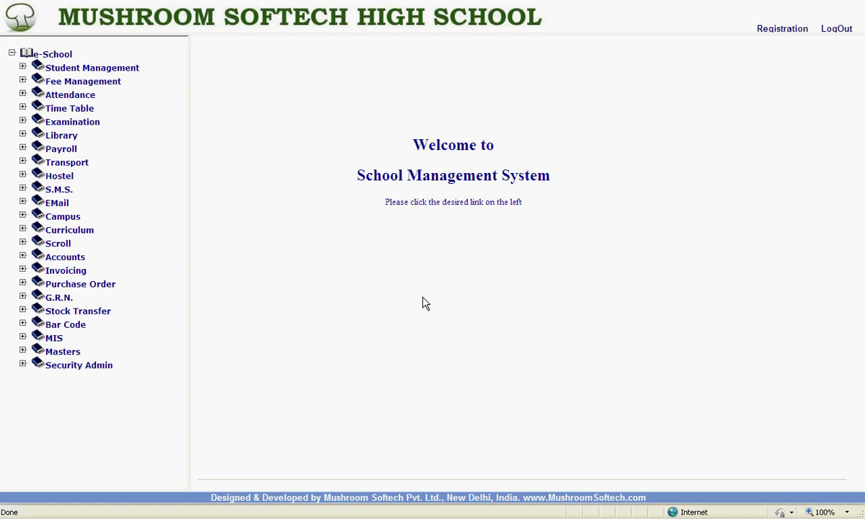
- Open a new, maximized student application form with Lower Kinder Garten as the course/class
click(784, 30)
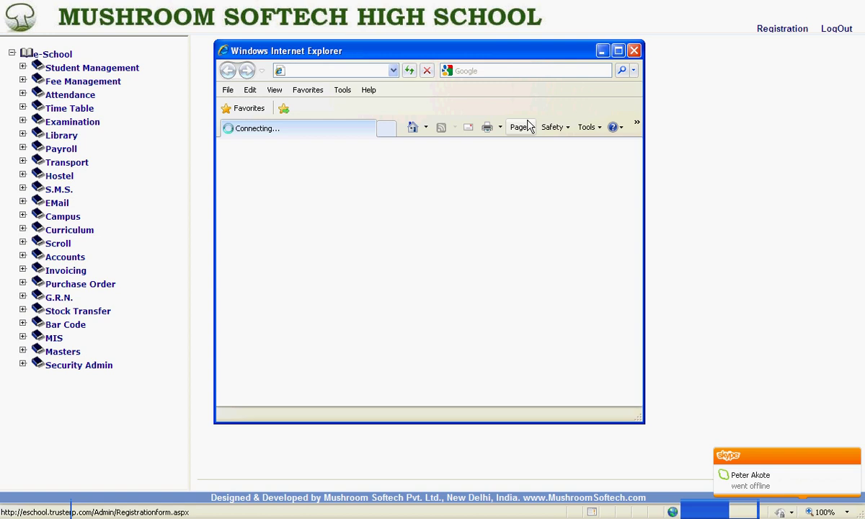
double_click(508, 55)
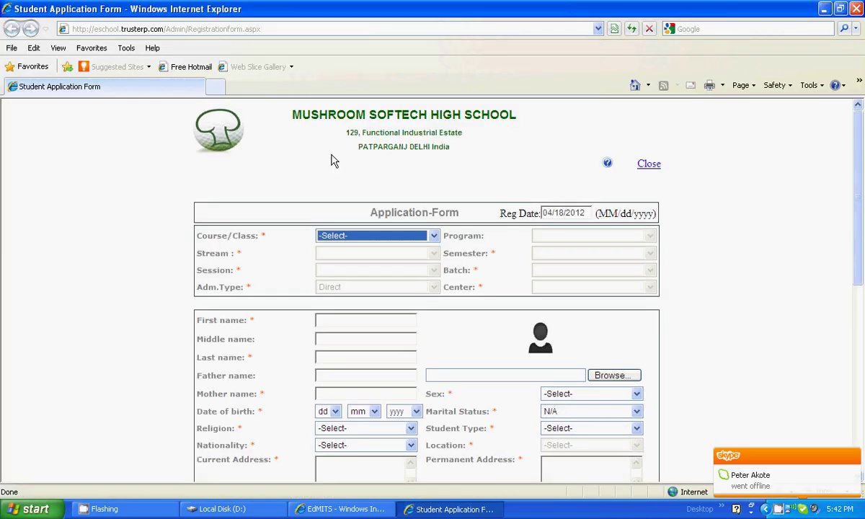
click(433, 236)
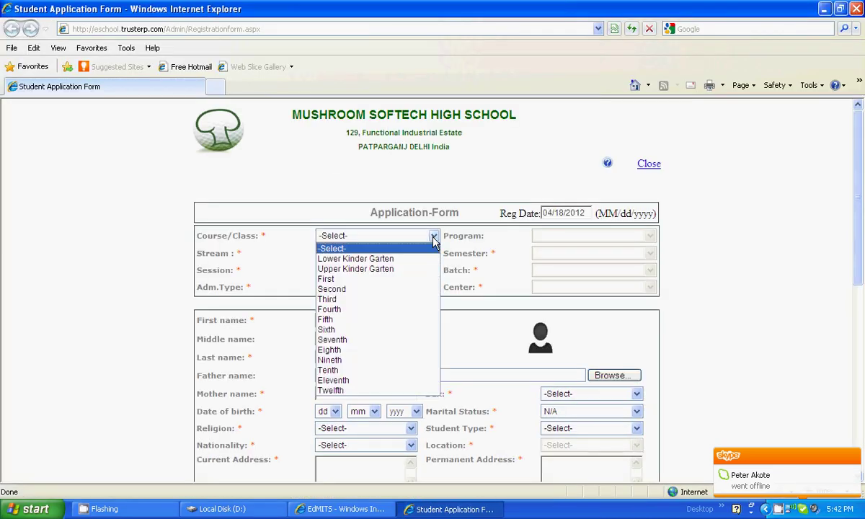
click(380, 259)
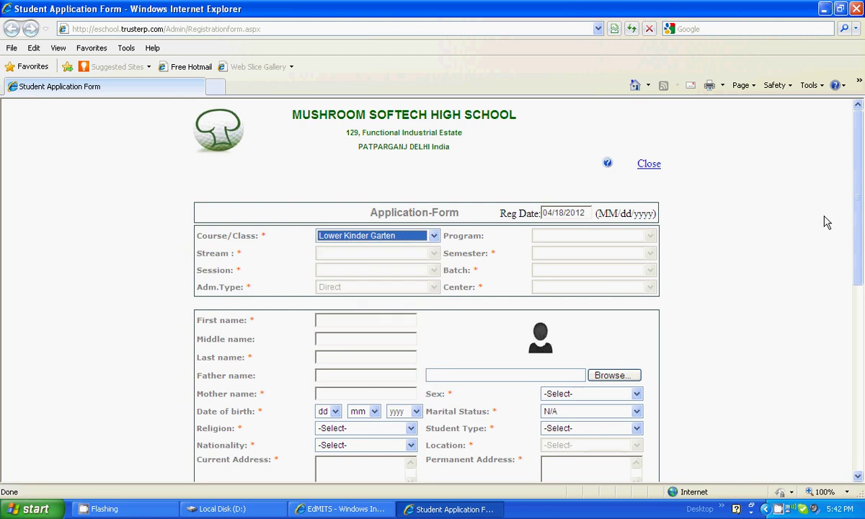
drag(859, 224, 862, 264)
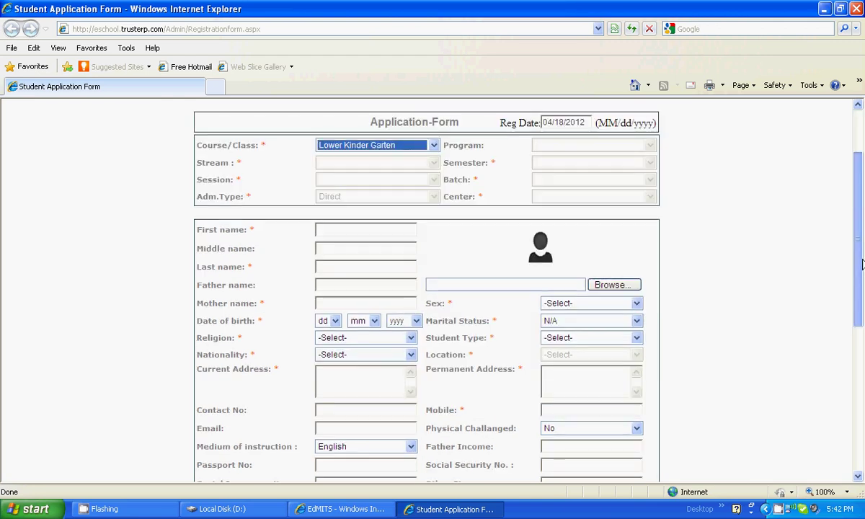
- Fill in the student's first and last names and the father's and mother's names
click(353, 228)
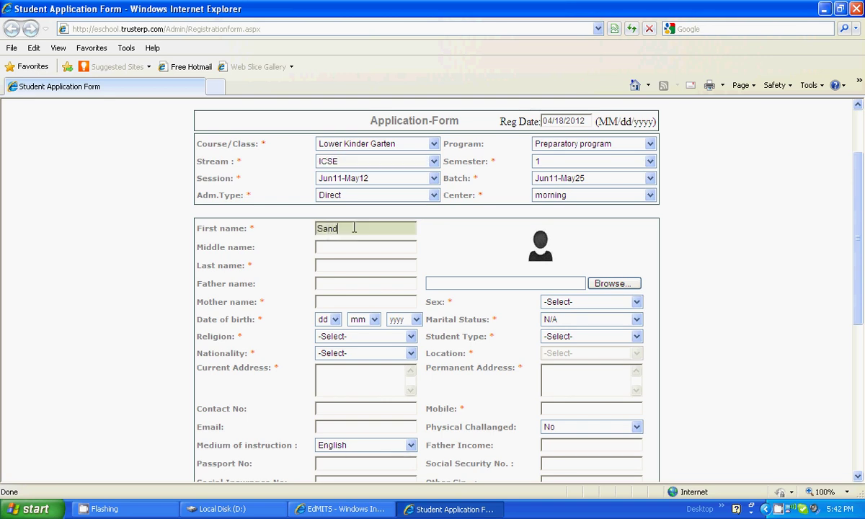
click(354, 266)
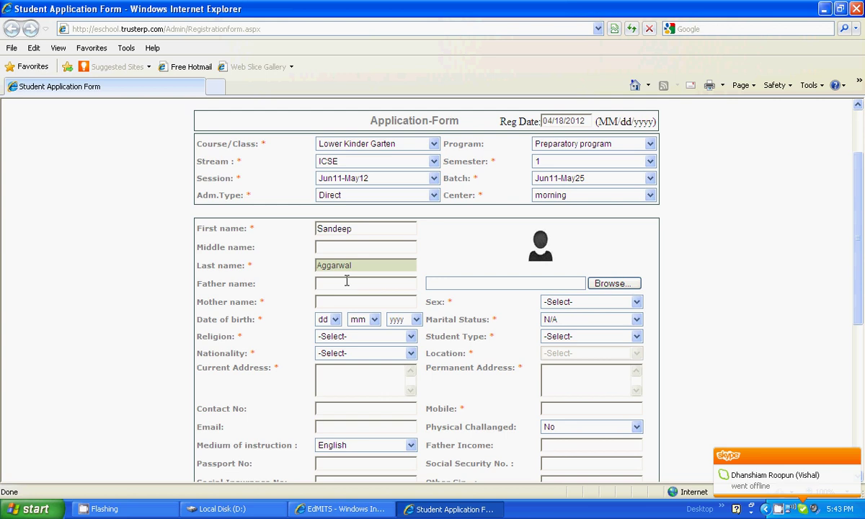
click(347, 282)
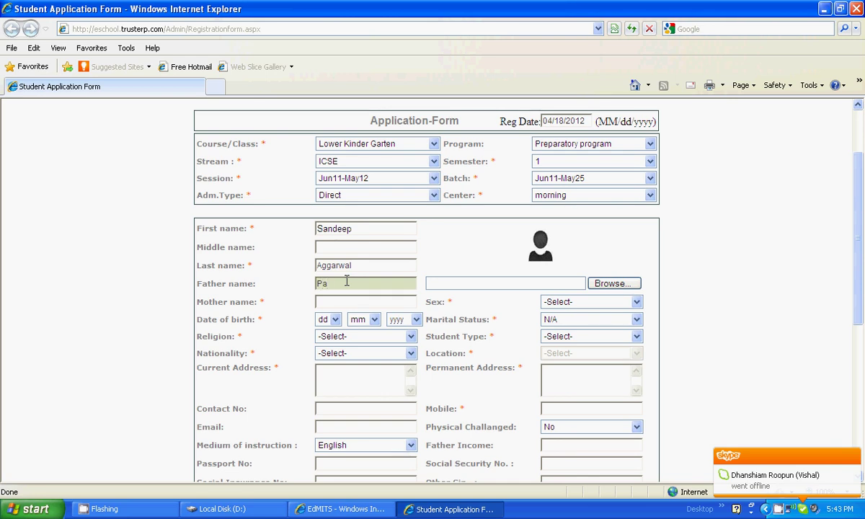
click(339, 301)
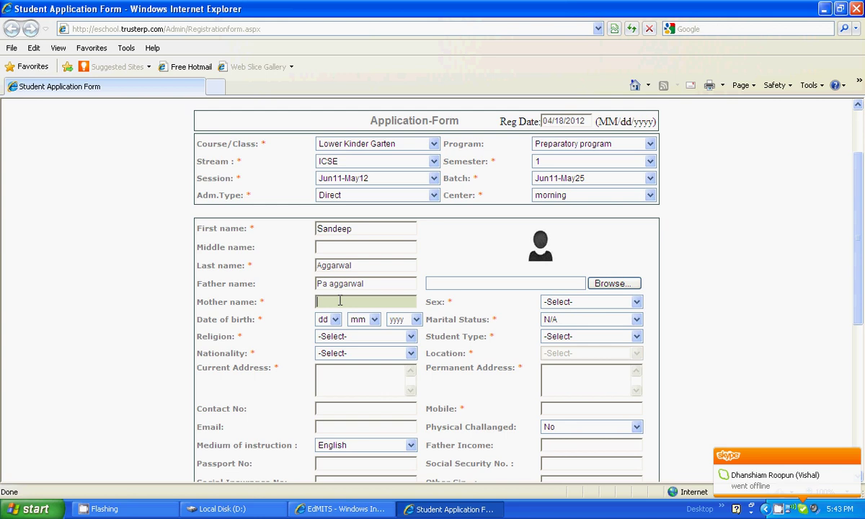
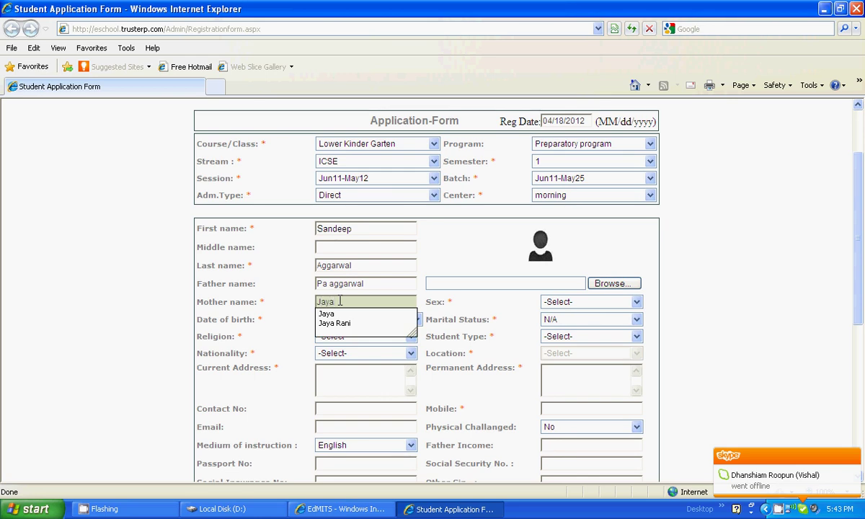
click(335, 313)
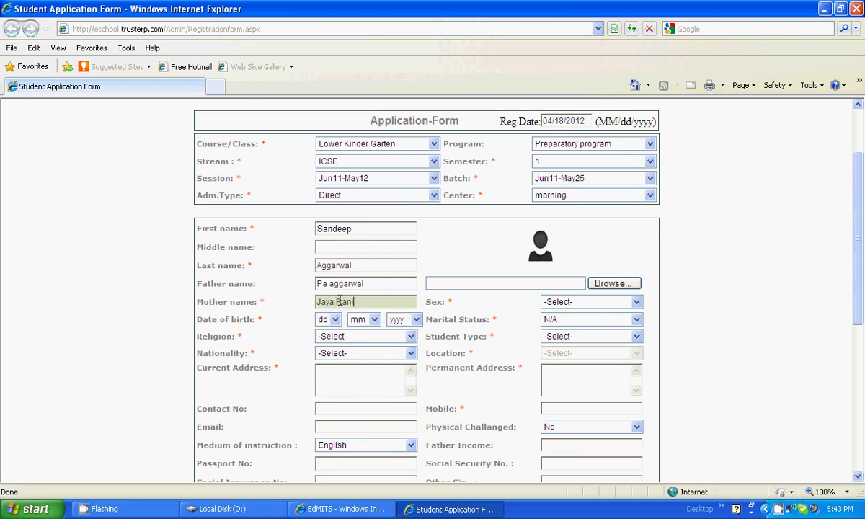
click(334, 320)
click(322, 170)
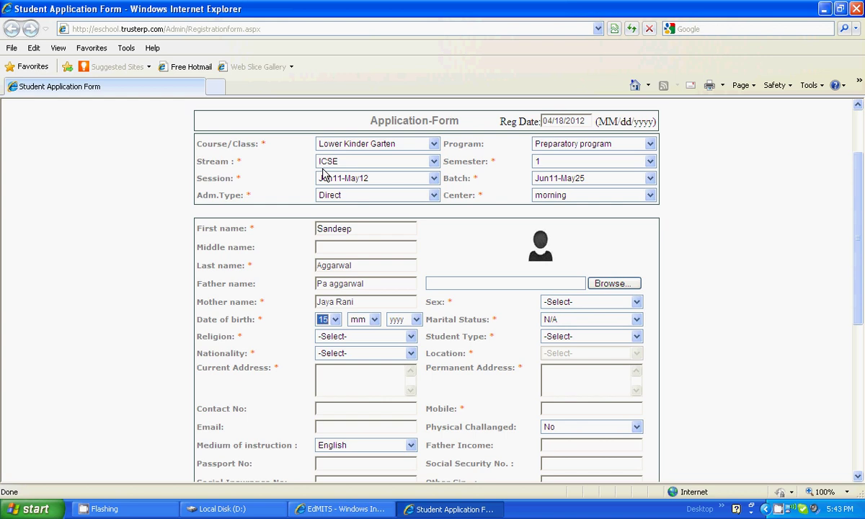
click(373, 321)
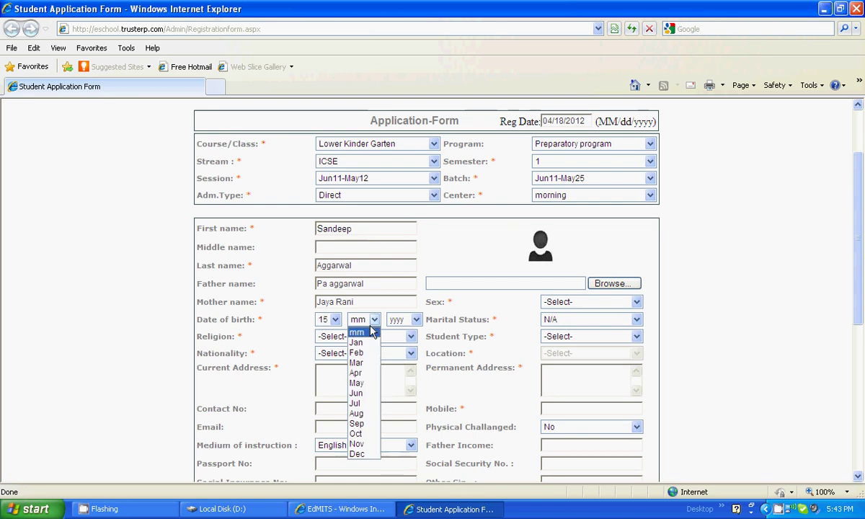
click(356, 383)
click(415, 320)
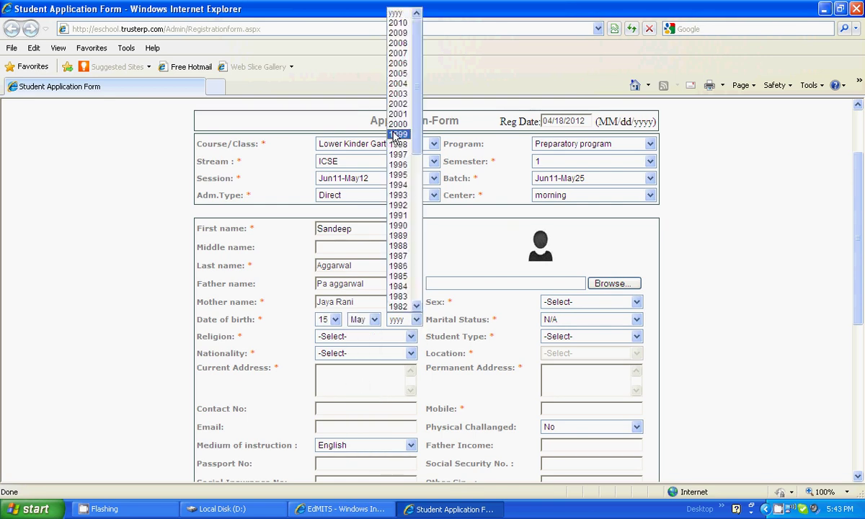
click(399, 255)
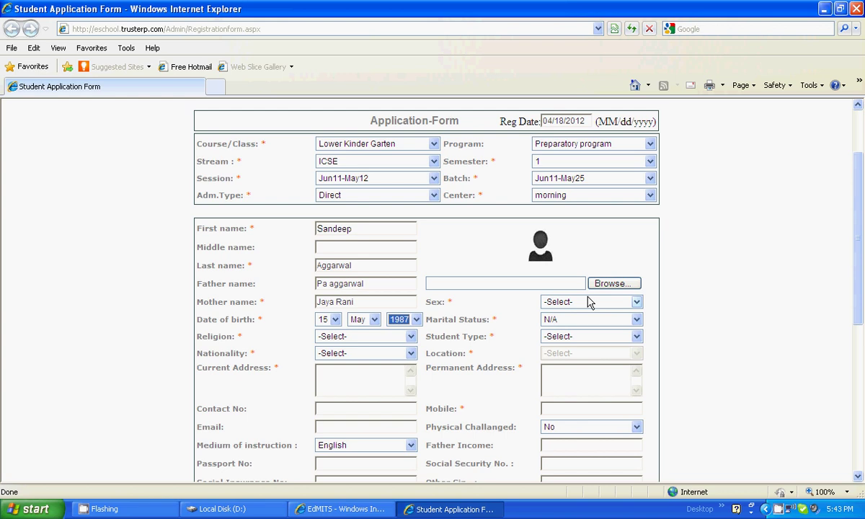
click(588, 302)
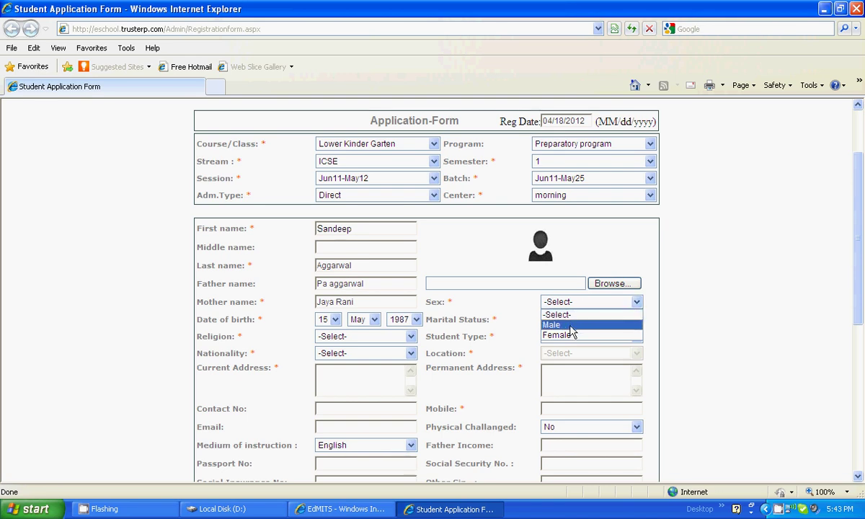
click(576, 325)
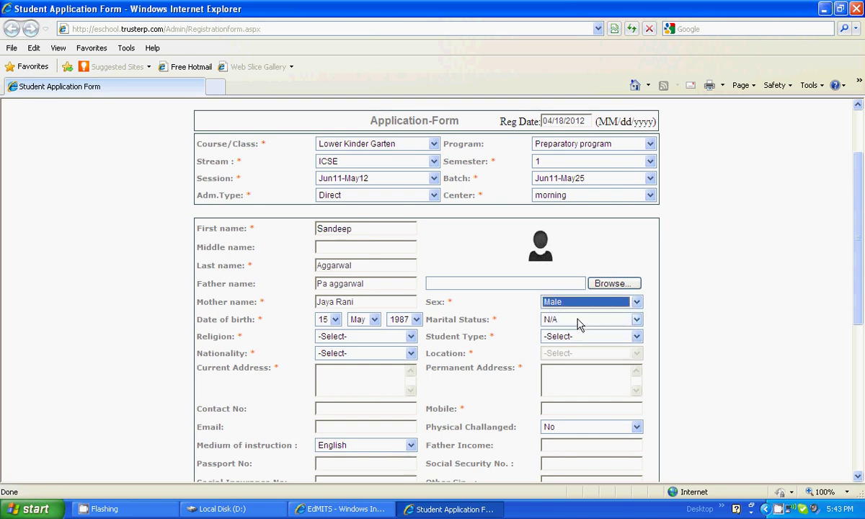
click(578, 324)
click(571, 343)
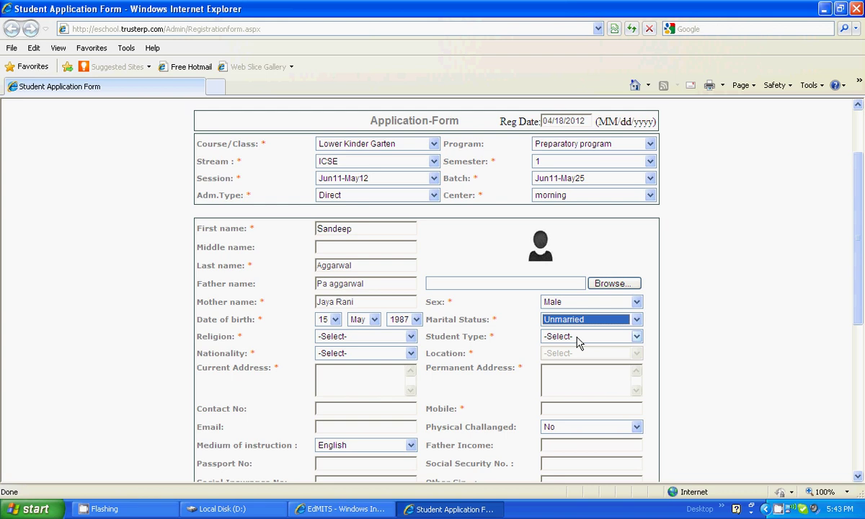
click(574, 342)
click(574, 370)
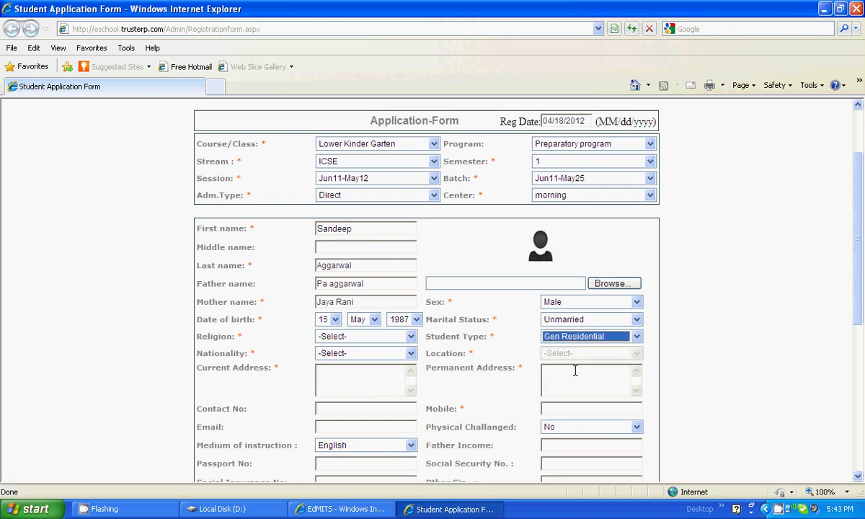
- Set religion to HINDU and move down the nationality list toward India
click(410, 336)
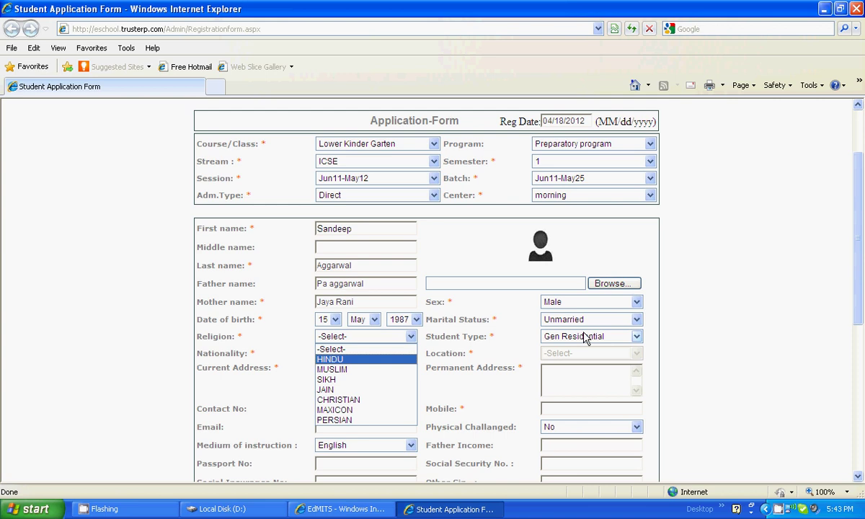
click(342, 359)
click(411, 353)
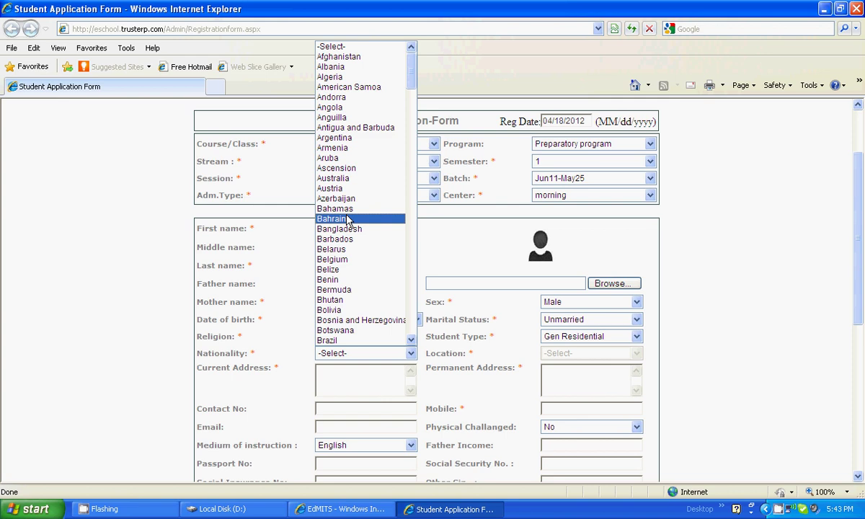
scroll(348, 219, down, 20)
key(Down)
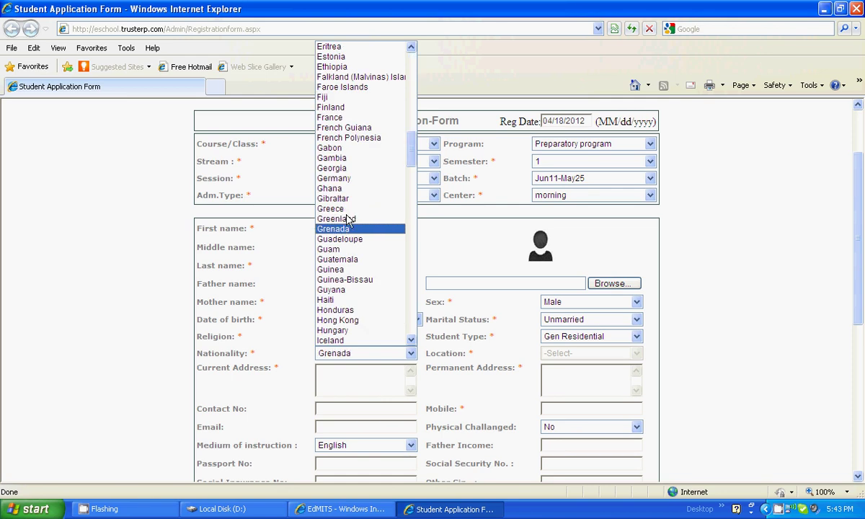
key(Down)
key(Down)
scroll(348, 219, down, 1)
key(Down)
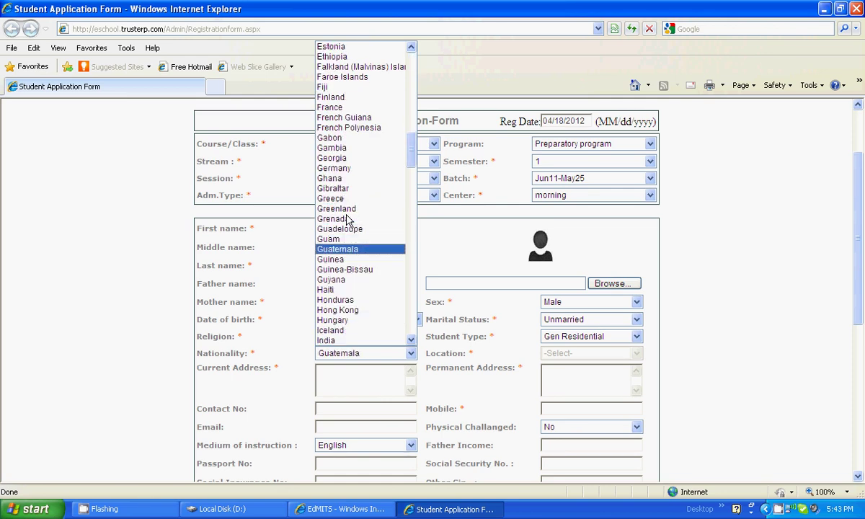
key(Down)
- Choose India as nationality and DELHI as the location
click(367, 340)
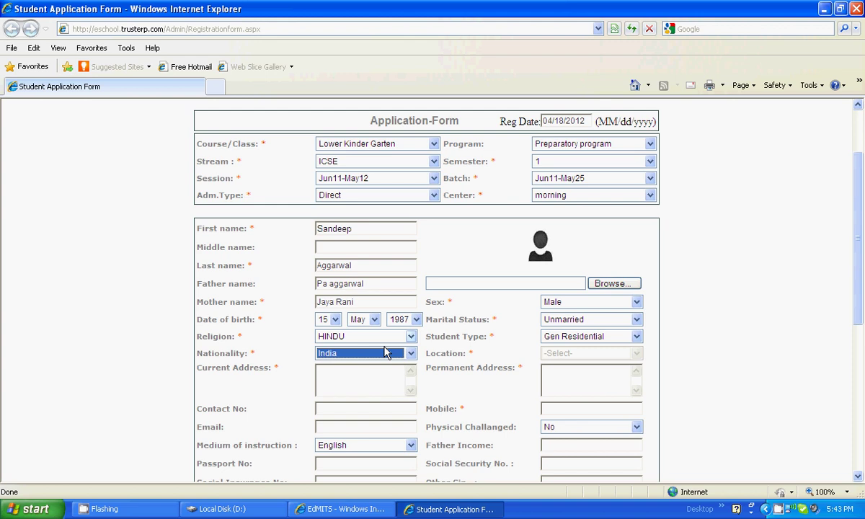
click(604, 353)
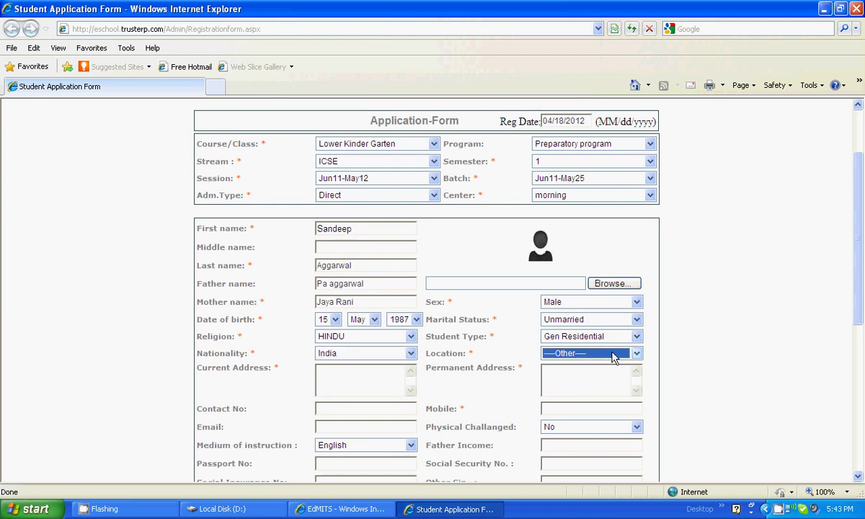
click(613, 355)
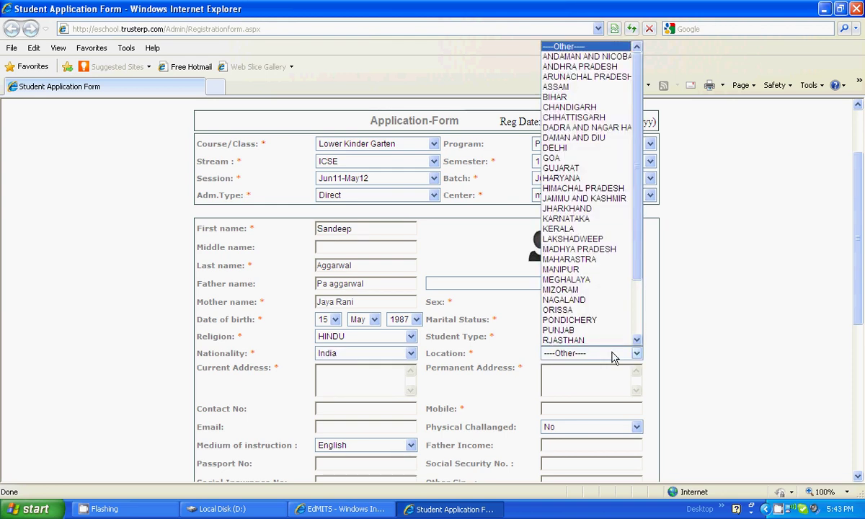
click(560, 150)
- Enter the applicant's mobile number, contact number and e-mail address
click(559, 409)
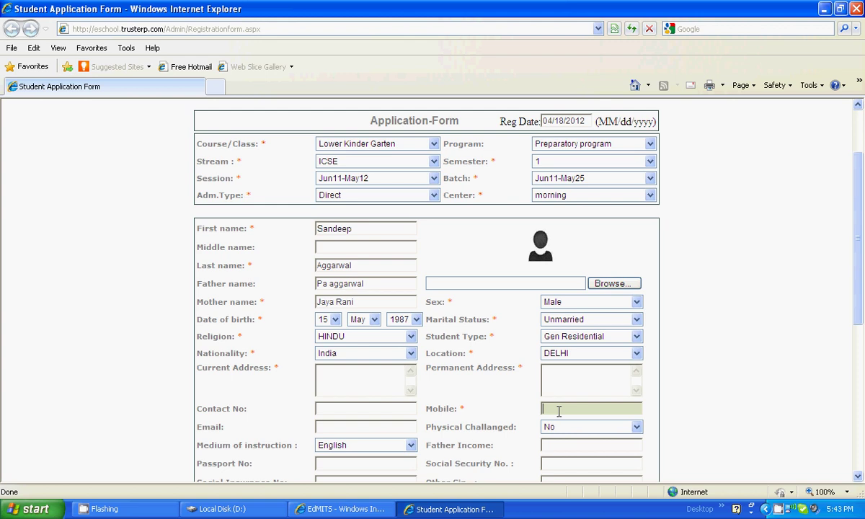
text(991026024)
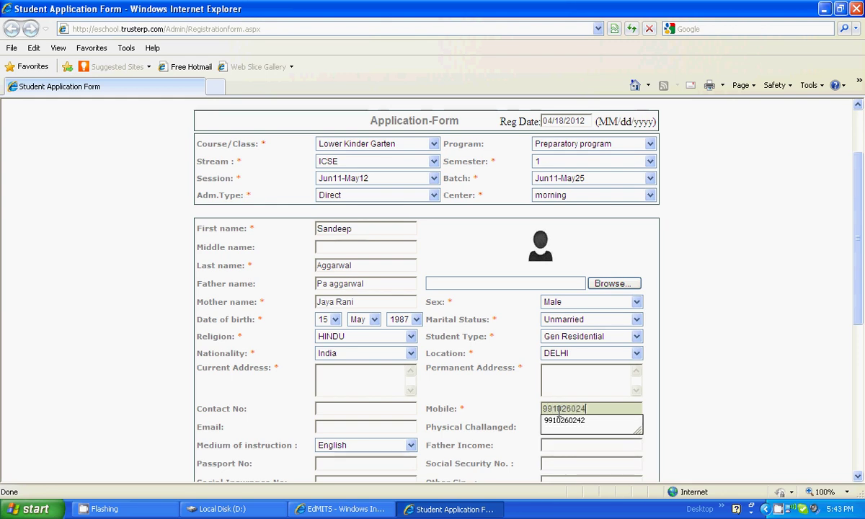
click(565, 420)
click(404, 409)
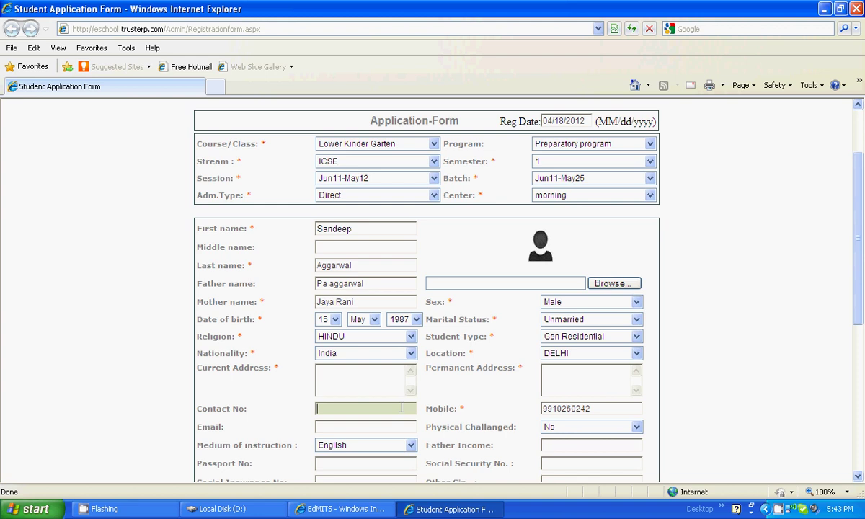
scroll(501, 302, down, 3)
click(356, 313)
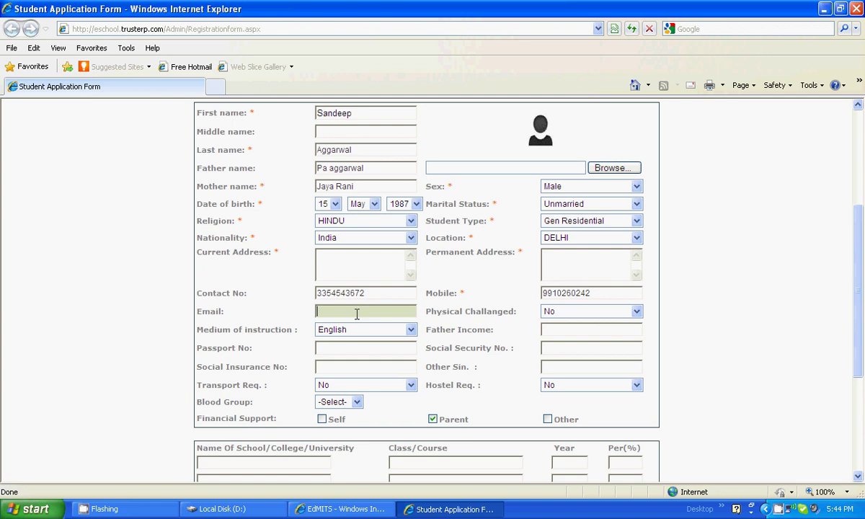
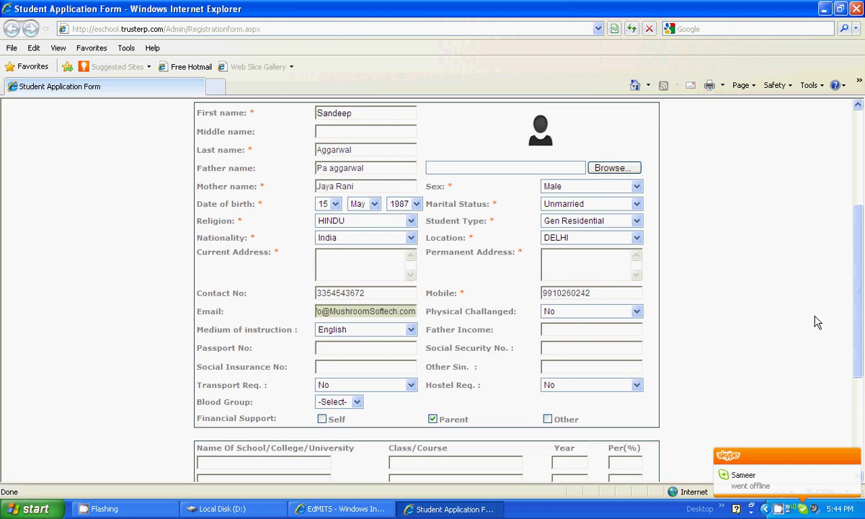
- After the missing-address warning, enter the current address and copy it as the permanent address
scroll(856, 320, down, 3)
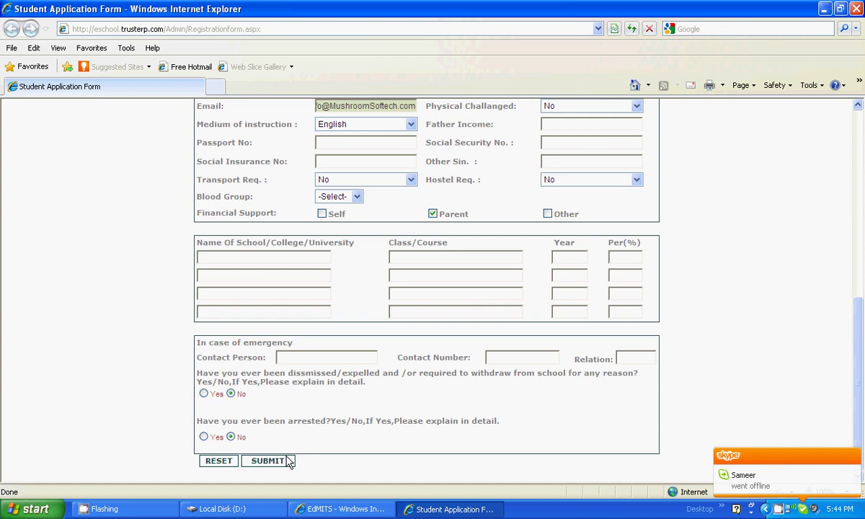
click(278, 460)
click(433, 295)
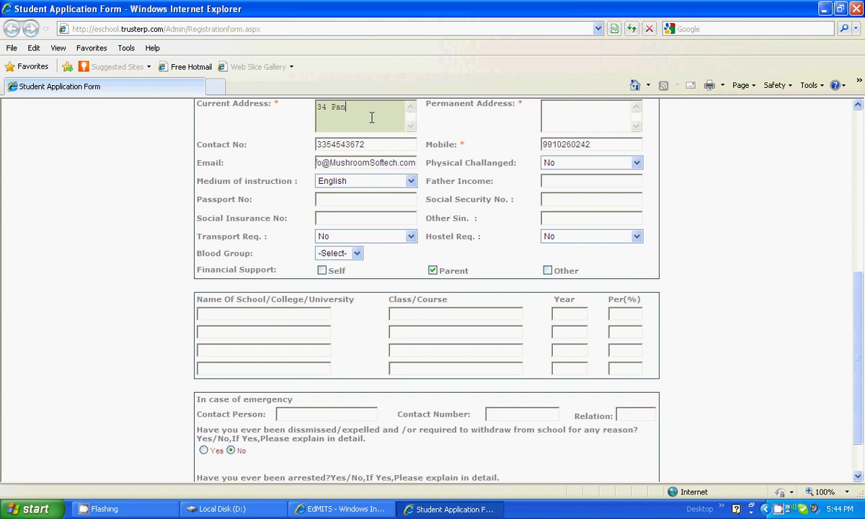
click(575, 114)
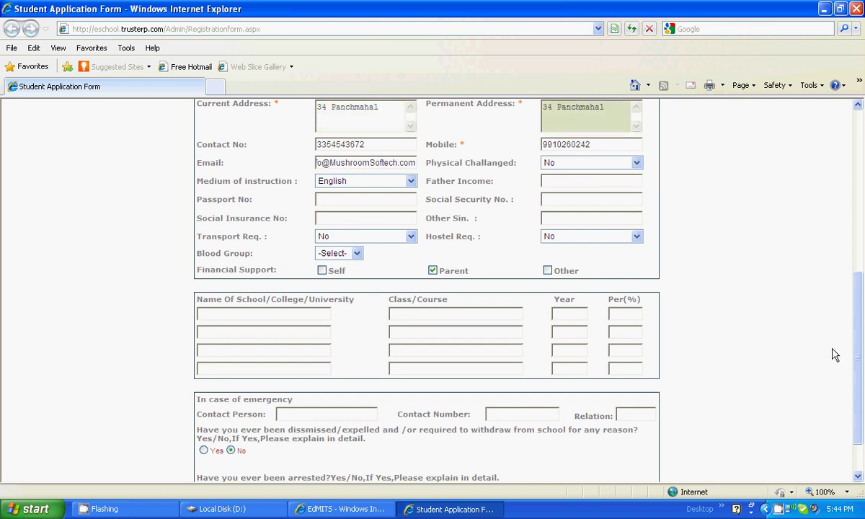
scroll(857, 350, down, 2)
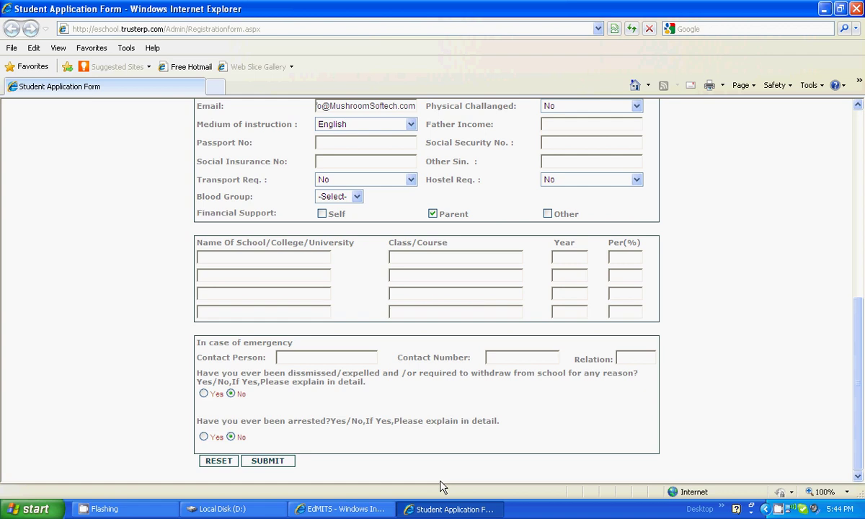
- Submit and save the application, acknowledging the 'Record saved successfully' message
click(280, 459)
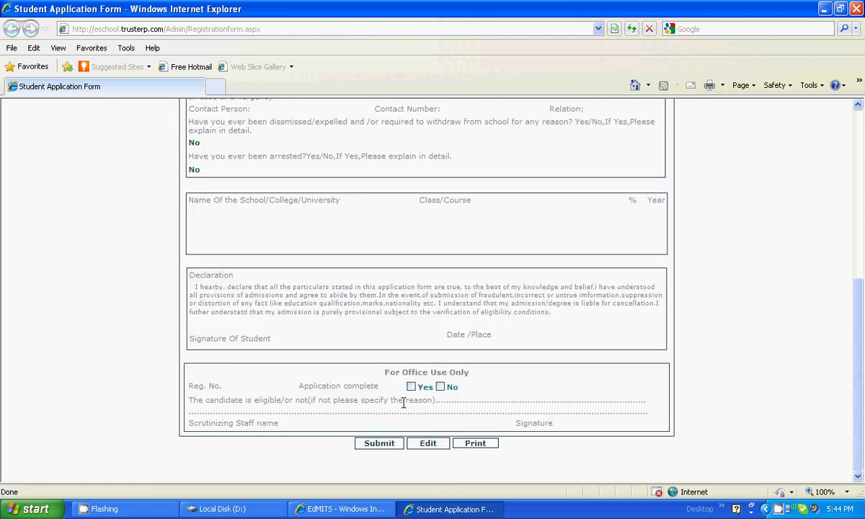
mouse_move(857, 325)
mouse_down()
mouse_move(850, 177)
mouse_move(860, 341)
mouse_up()
scroll(850, 203, down, 1)
click(378, 443)
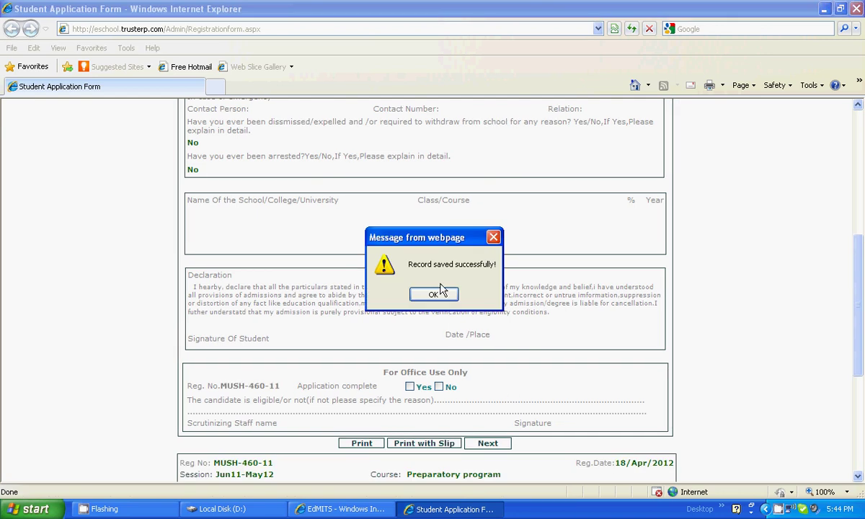
click(442, 290)
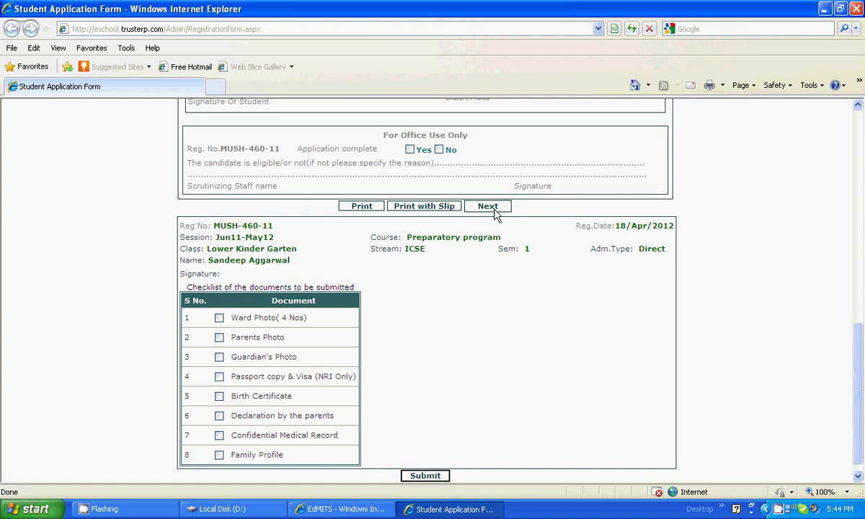
- Move to a blank new form and ask to close the application window
click(495, 210)
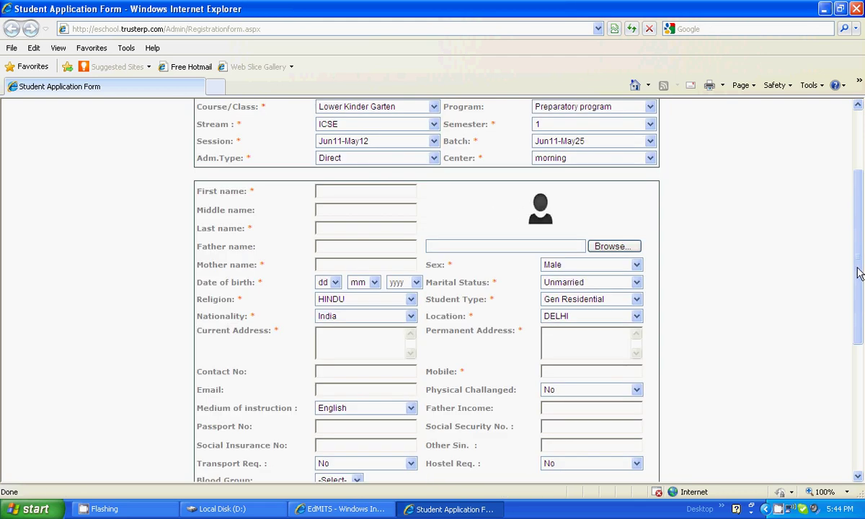
drag(860, 273, 859, 110)
click(648, 164)
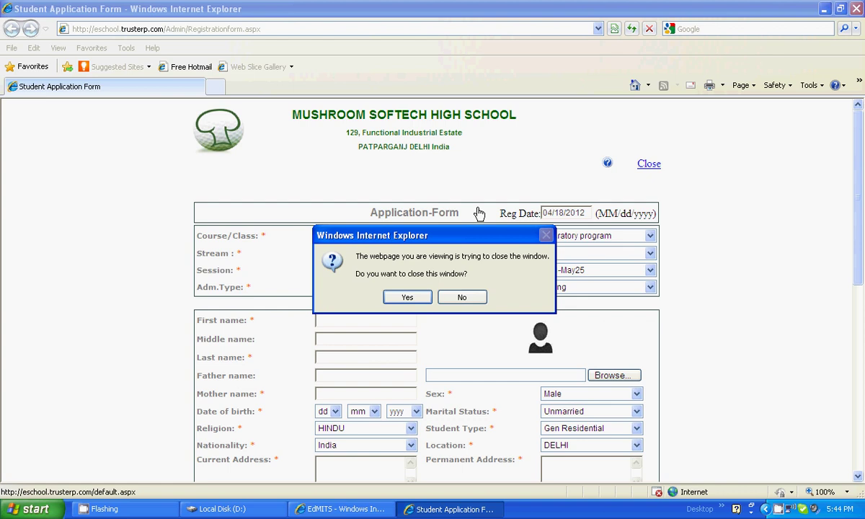
- Confirm closing the form window and open Student Management > Applications > View > New candidates
click(408, 298)
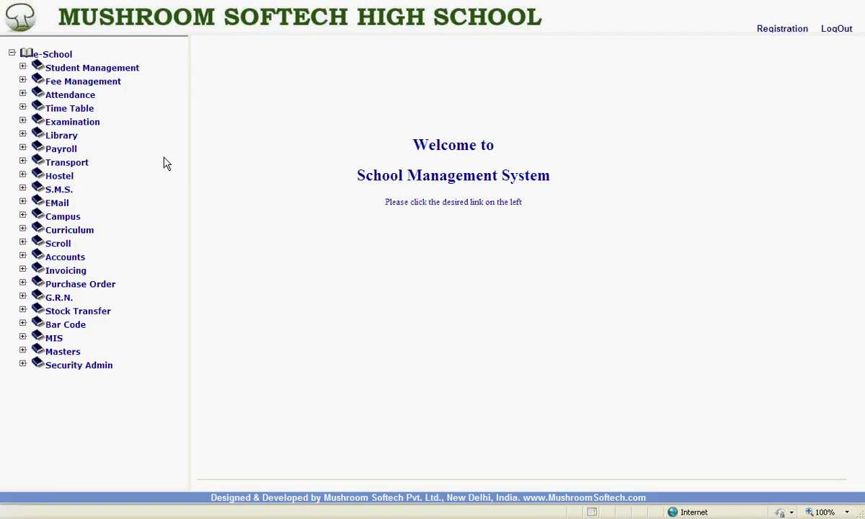
click(23, 67)
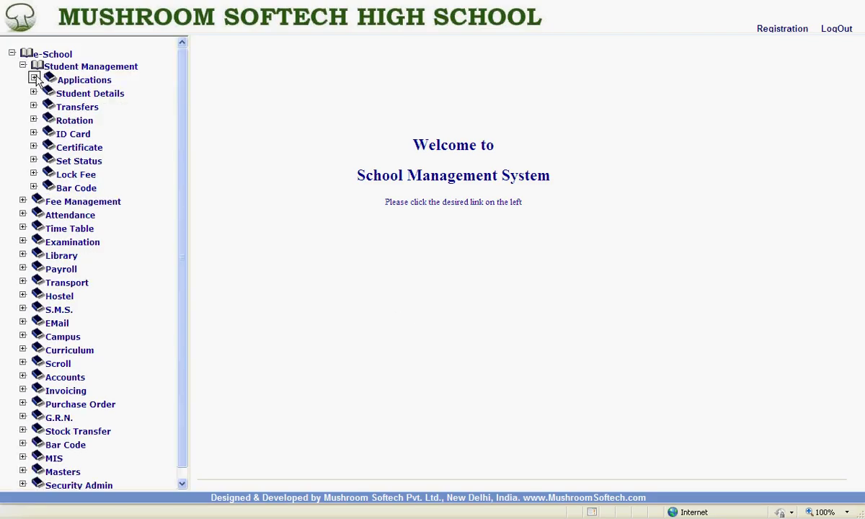
click(34, 78)
click(44, 90)
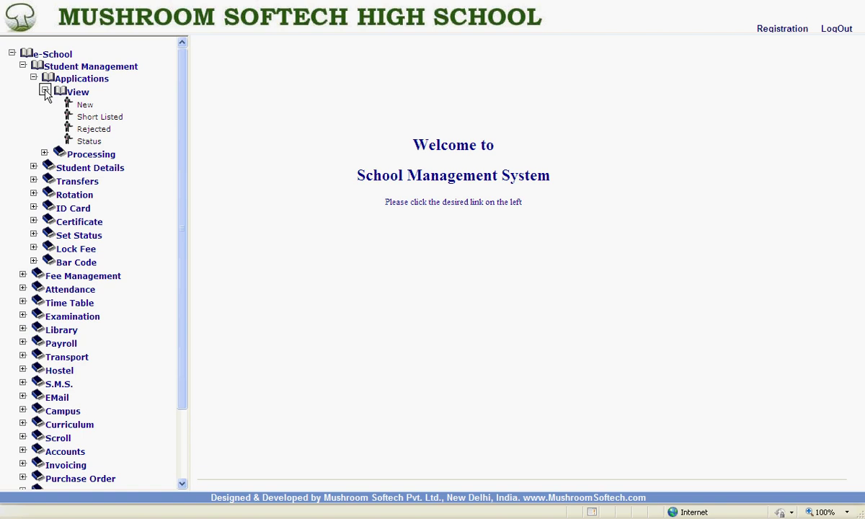
click(83, 105)
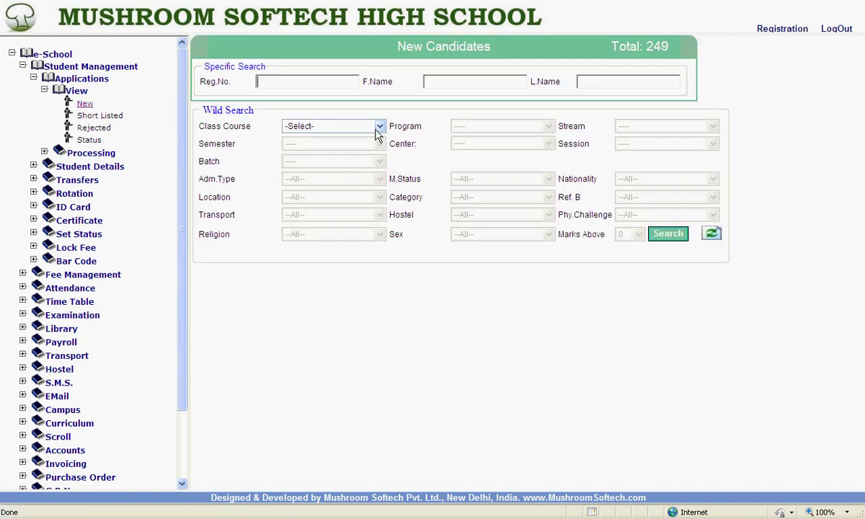
- Search new candidates in Lower Kinder Garten and open the new applicant's details
click(378, 127)
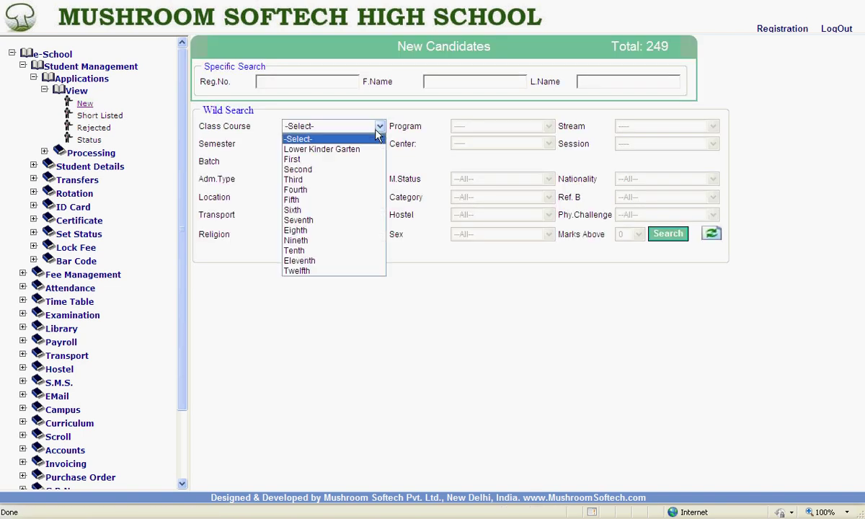
click(331, 150)
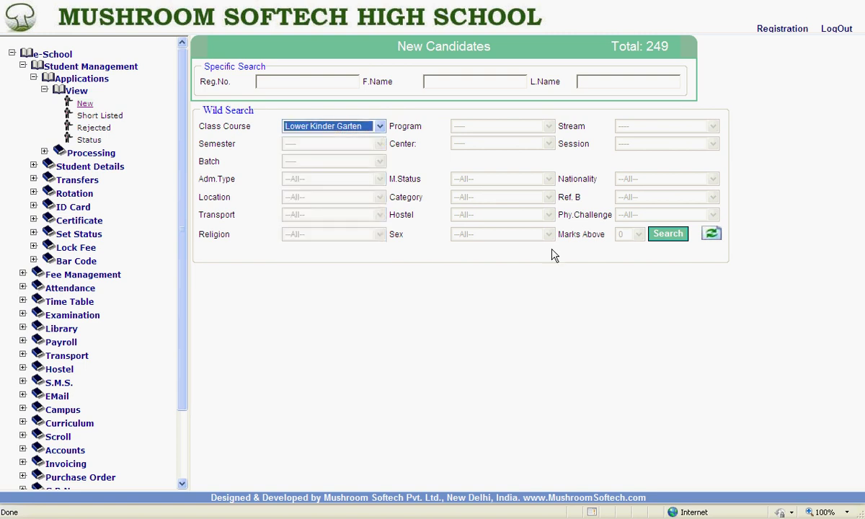
click(664, 236)
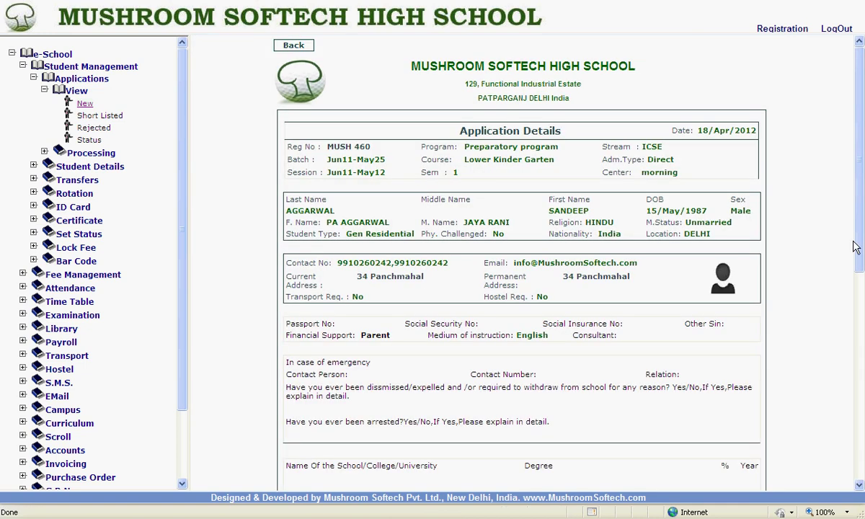
scroll(805, 232, down, 6)
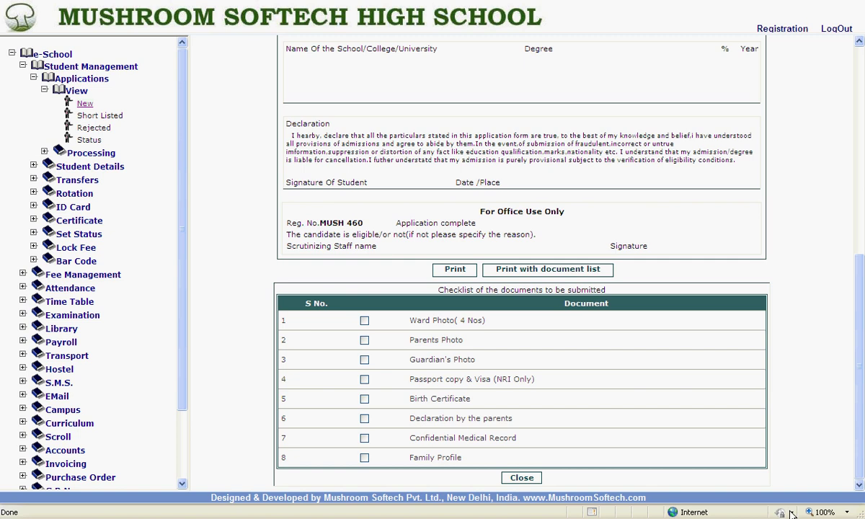
click(521, 477)
click(90, 153)
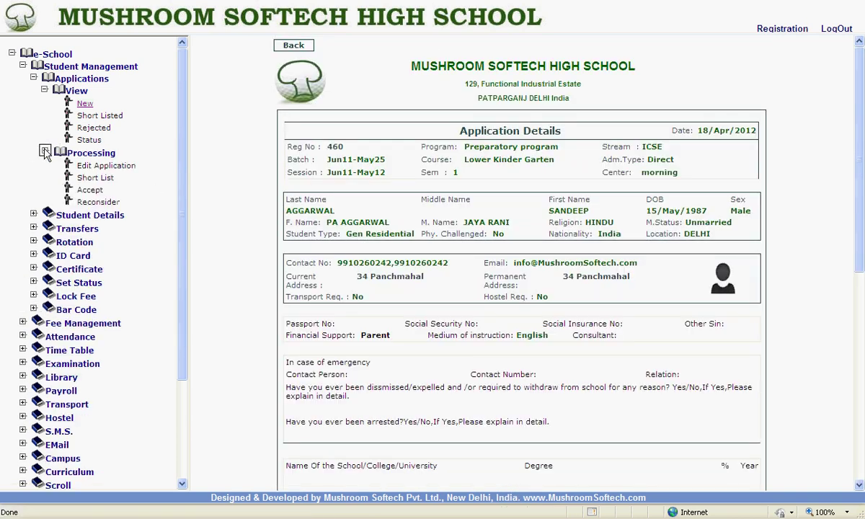
click(90, 165)
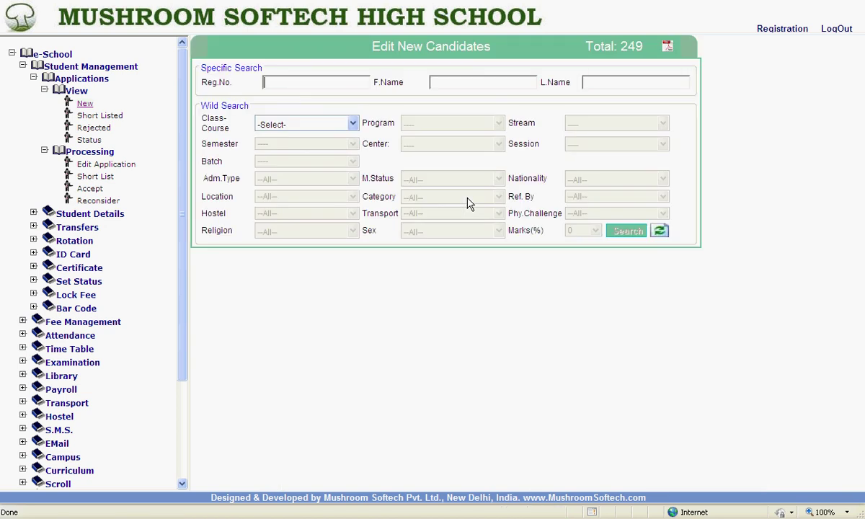
click(336, 124)
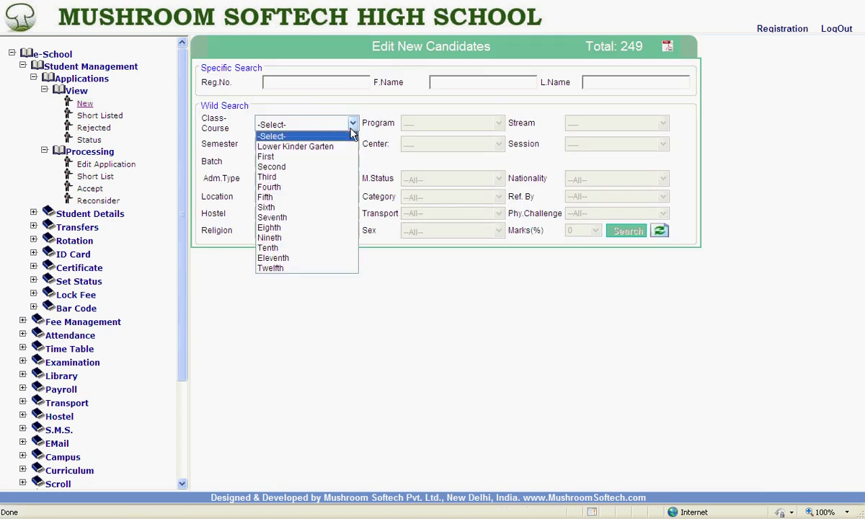
click(306, 147)
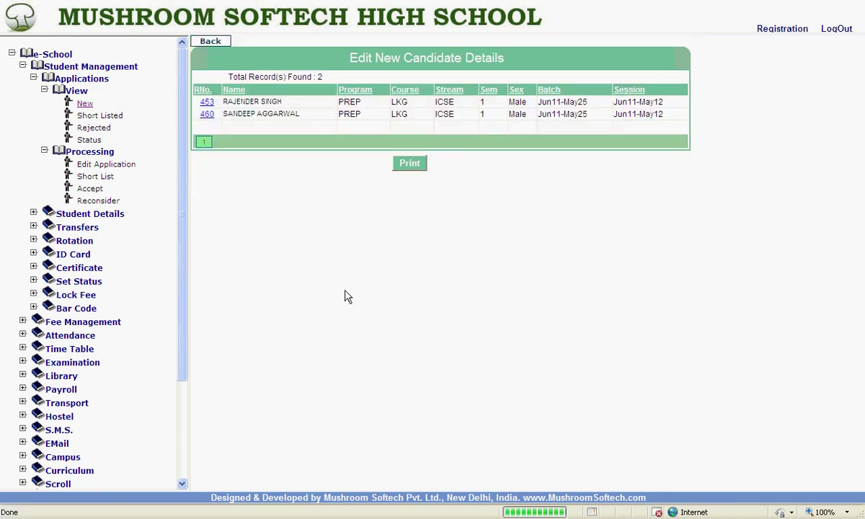
click(207, 116)
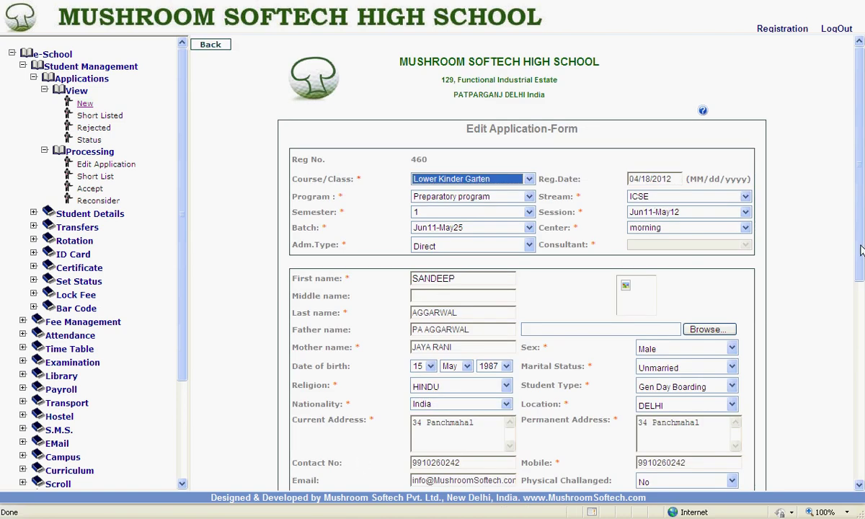
mouse_move(861, 249)
mouse_down()
mouse_move(859, 428)
mouse_move(860, 249)
mouse_up()
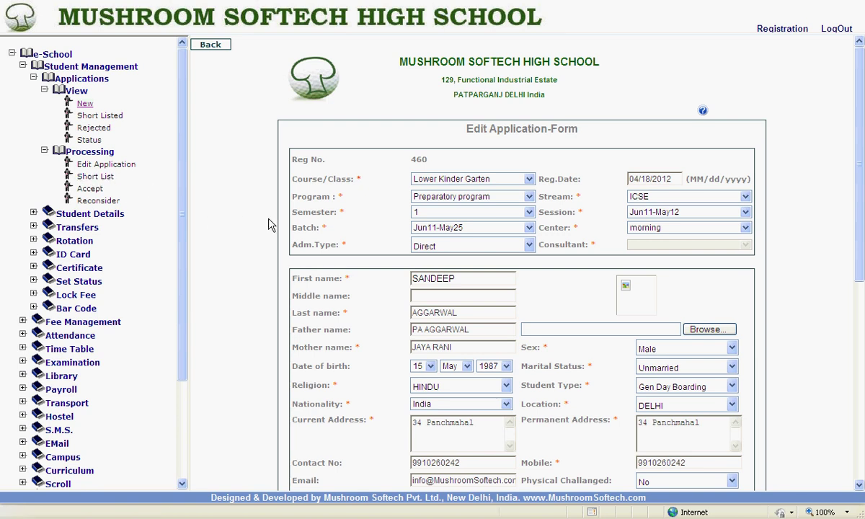
key(BackSpace)
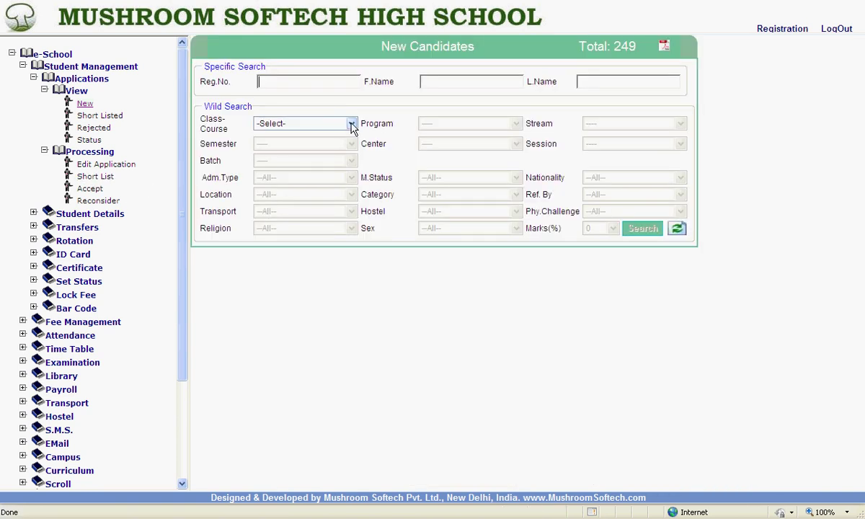
- Enter 4 in the Reg.No. search and browse the suggested registration numbers
click(352, 124)
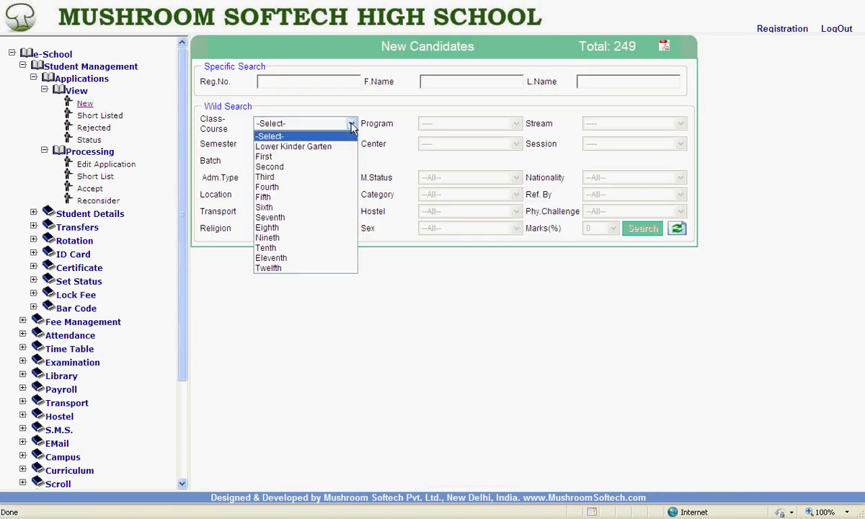
click(303, 83)
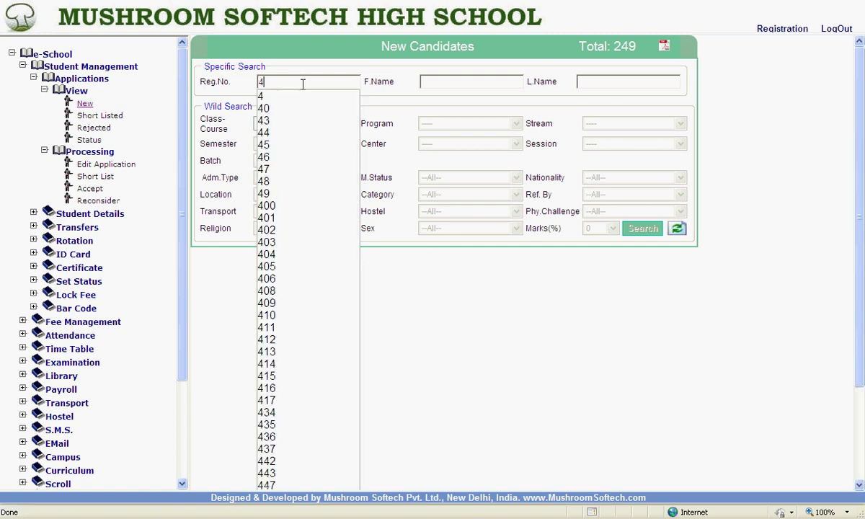
key(Down)
key(Down)
key(Down)
key(Down)
key(Down)
key(Down)
key(Down)
key(Down)
key(Down)
key(Down)
key(Down)
key(Down)
key(Down)
key(Down)
key(Down)
key(Down)
key(Down)
key(Down)
key(Down)
key(Down)
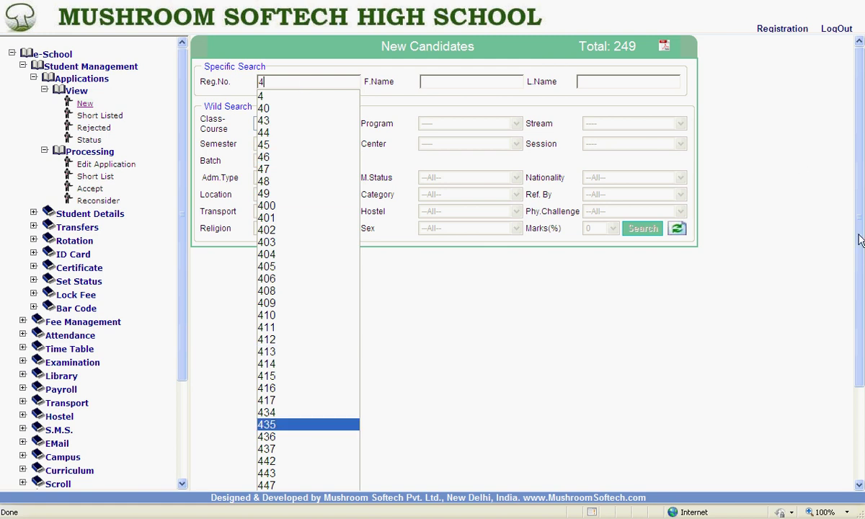
scroll(859, 258, down, 3)
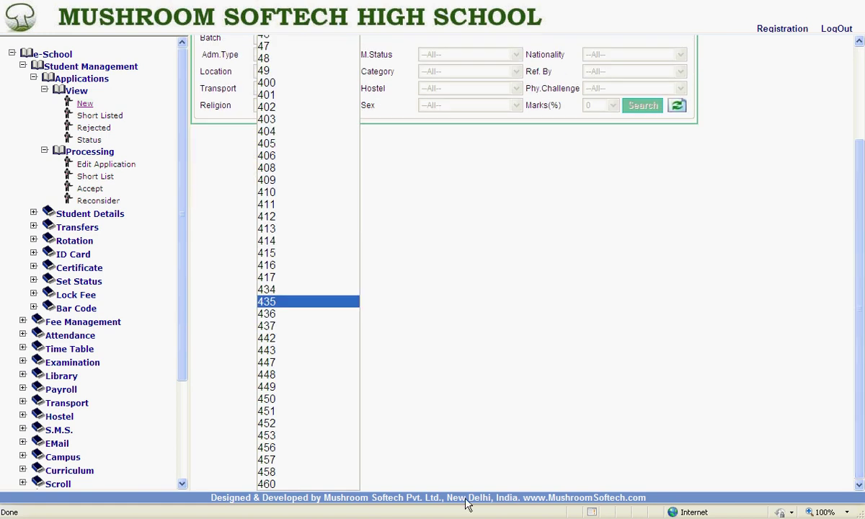
- Open application 460 and shortlist it, confirming and dismissing both dialogs
click(265, 483)
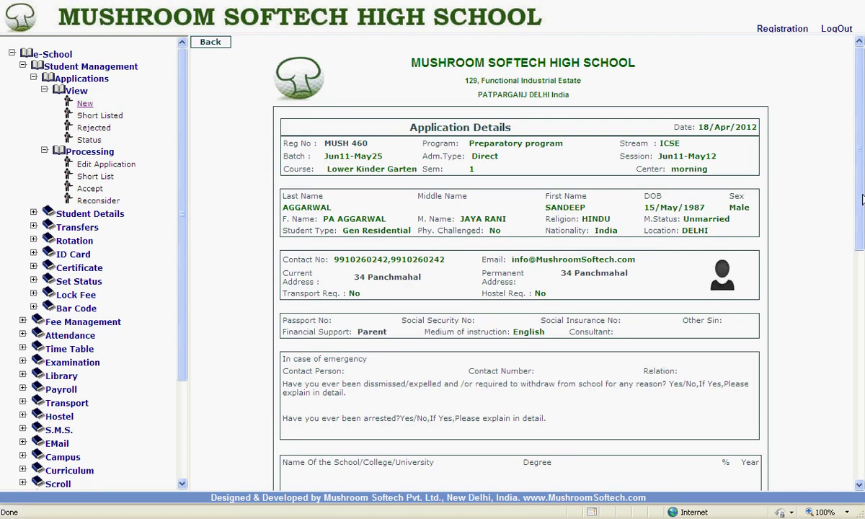
drag(862, 199, 862, 433)
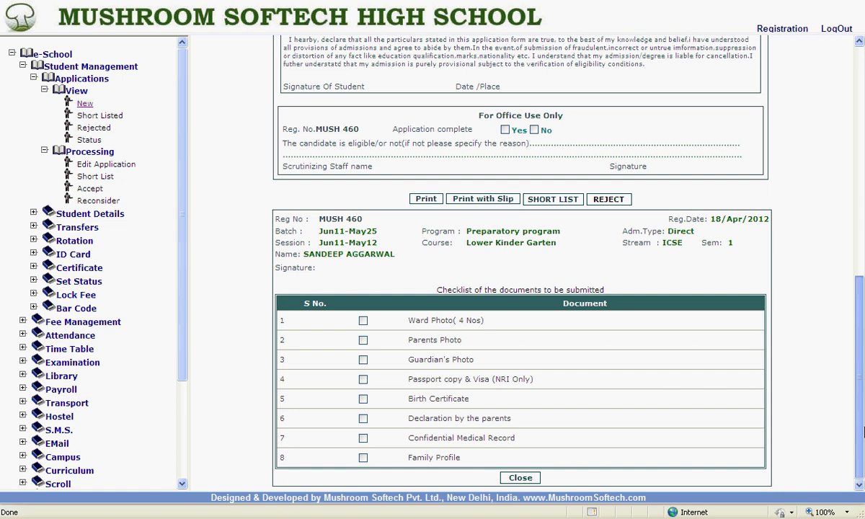
click(563, 204)
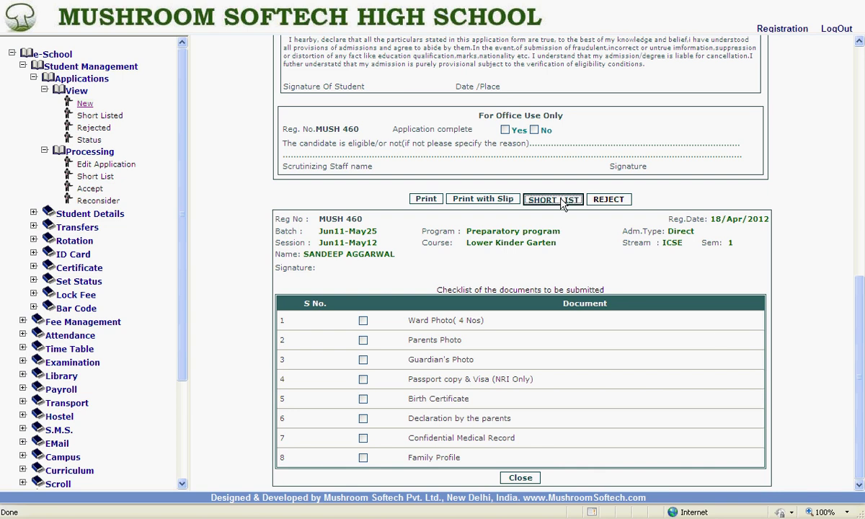
click(406, 295)
click(433, 296)
click(93, 189)
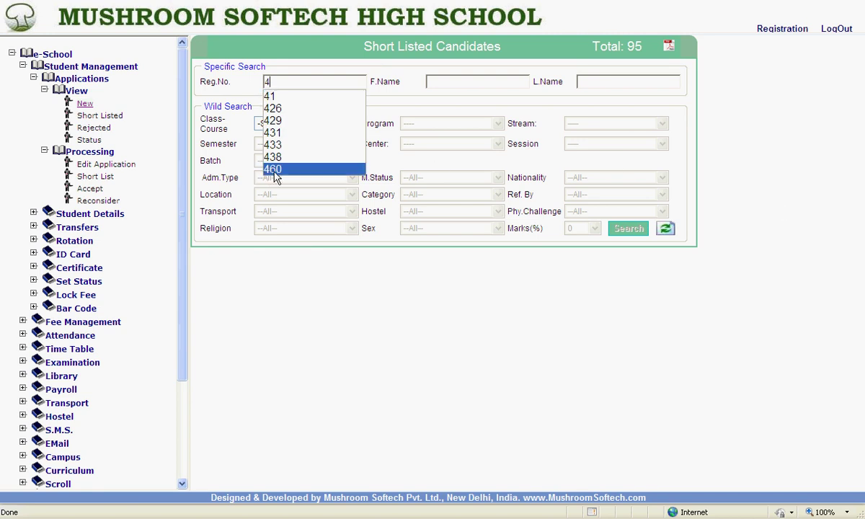
- Open shortlisted application 460 for acceptance and assign a scrutinizing staff member
click(274, 170)
key(Return)
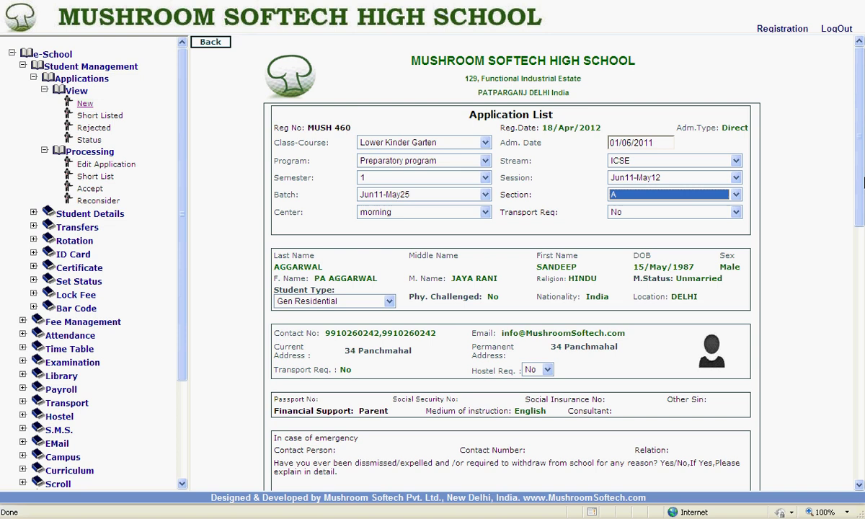
drag(860, 186, 860, 428)
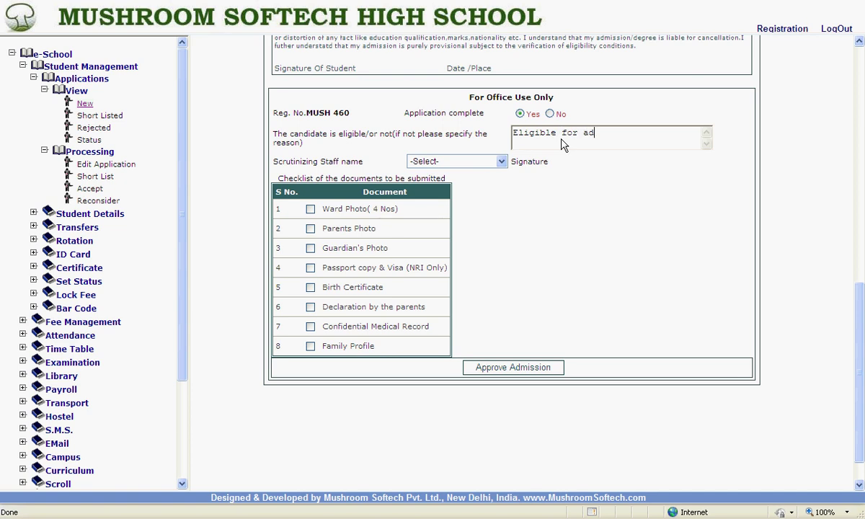
click(501, 161)
click(453, 225)
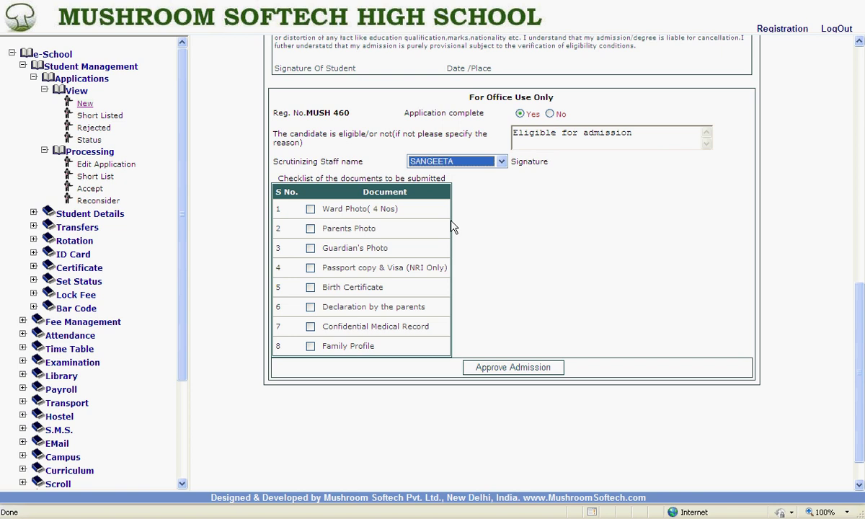
- Tick Guardian's Photo, Passport copy & Visa, Birth Certificate, parents' Declaration and Ward Photo as submitted
click(311, 249)
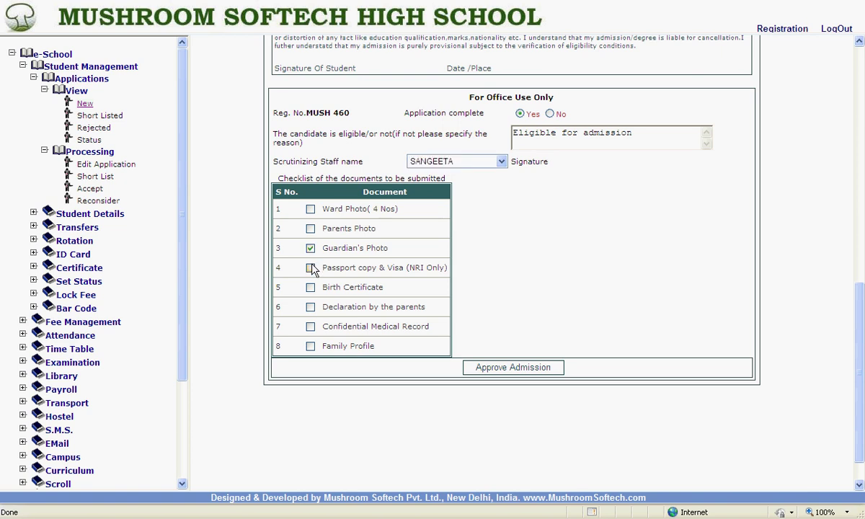
click(311, 267)
click(310, 287)
click(310, 307)
click(310, 209)
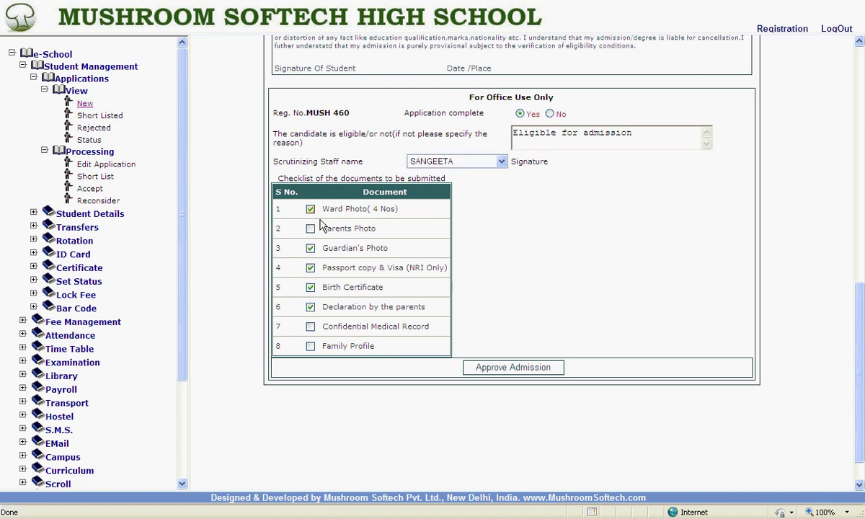
- Approve admission for application 460 despite unsubmitted documents, confirming both prompts
click(508, 369)
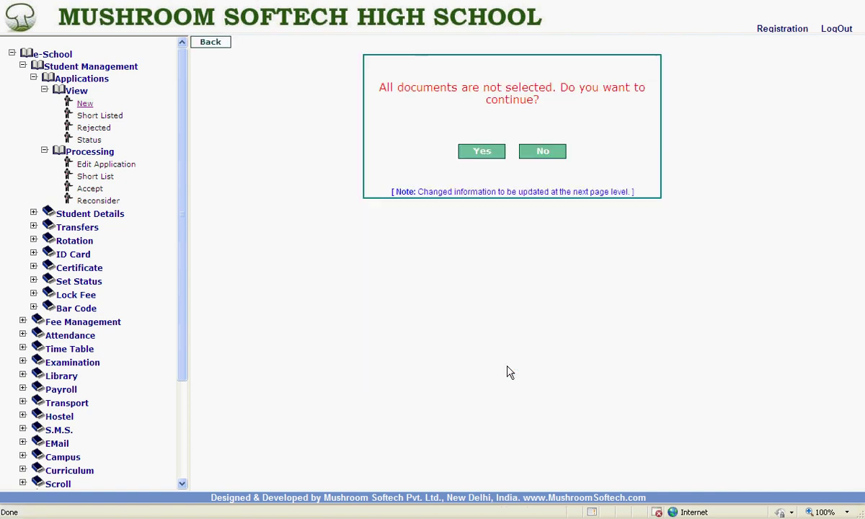
click(479, 153)
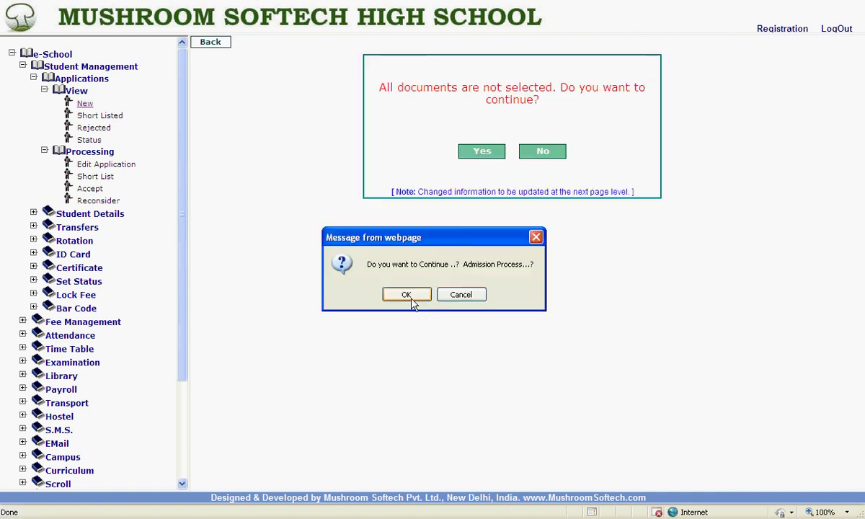
click(413, 301)
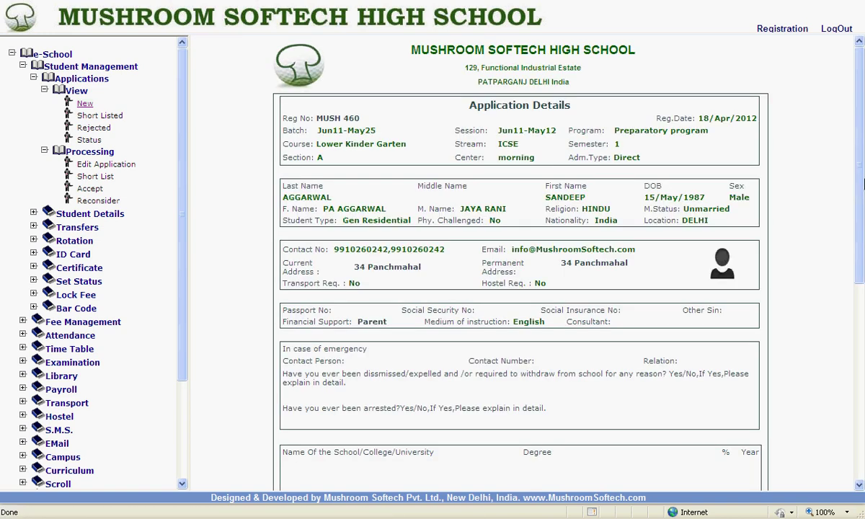
scroll(634, 433, down, 5)
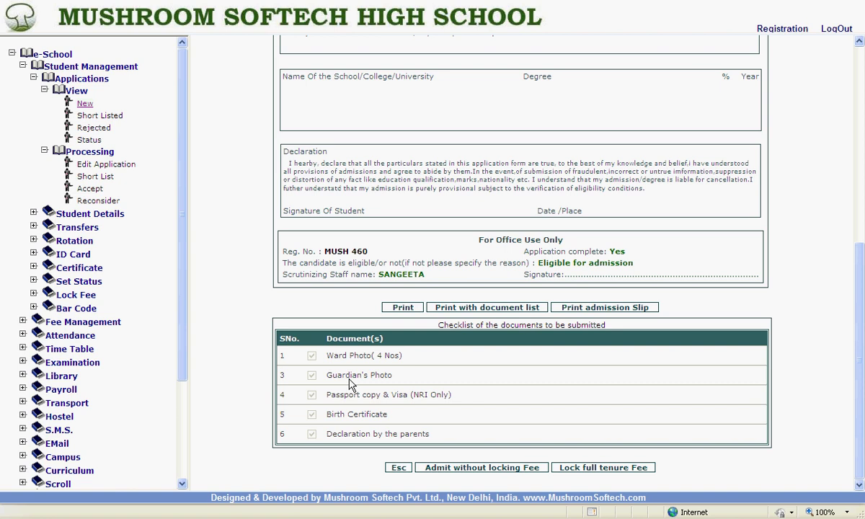
- Enter extra discounts of 300 on Application & Prospectus, 600 on Admission Fee, and 2000 on Tuition Fee
scroll(350, 385, down, 4)
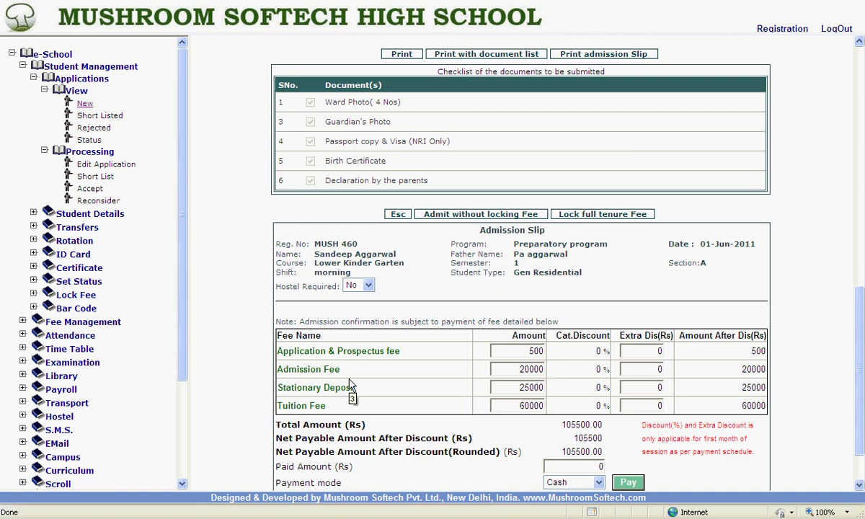
click(632, 354)
click(651, 369)
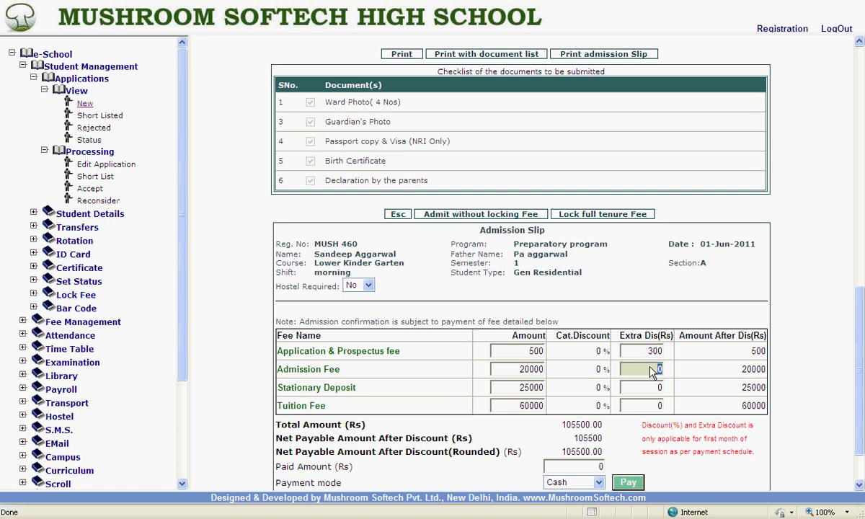
click(652, 372)
text(600)
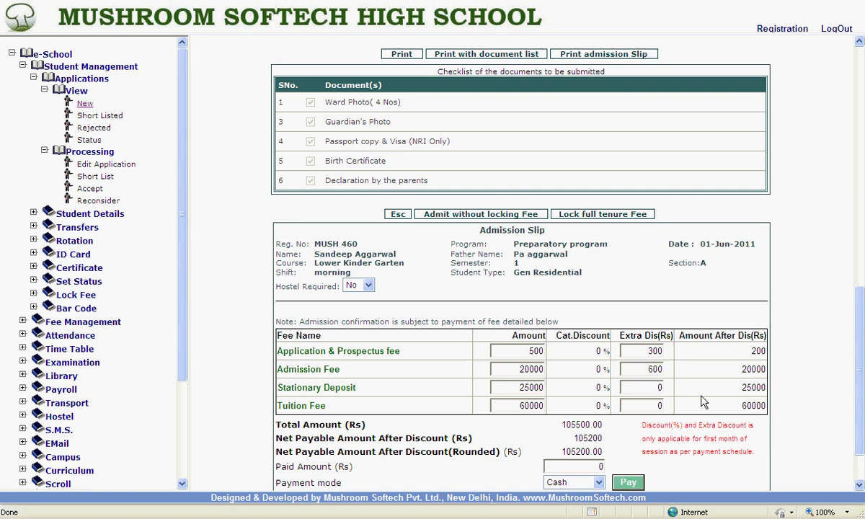
click(631, 410)
text(2000)
key(Tab)
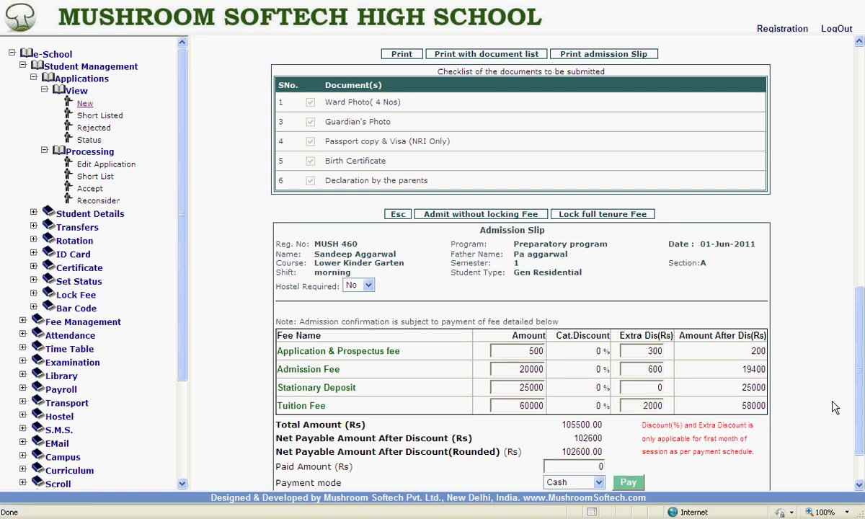
- Pay 2000 in cash on the admission slip and confirm the payment
scroll(860, 410, down, 2)
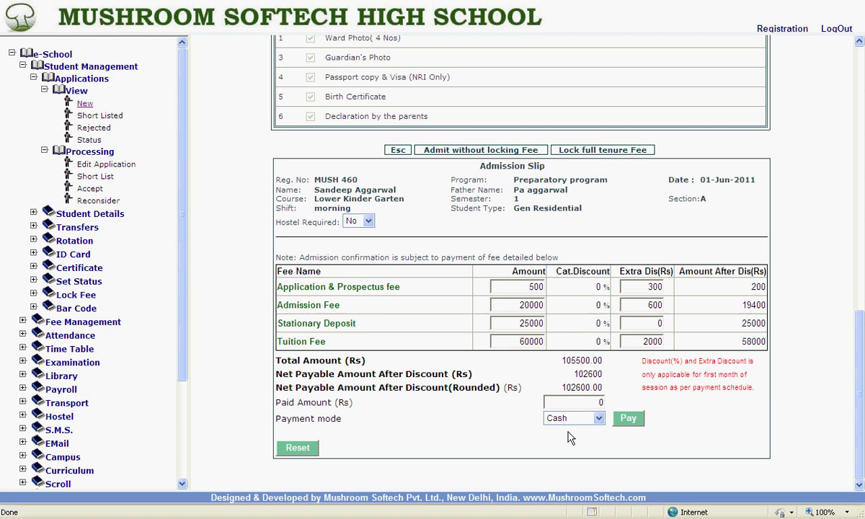
click(564, 404)
text(2000)
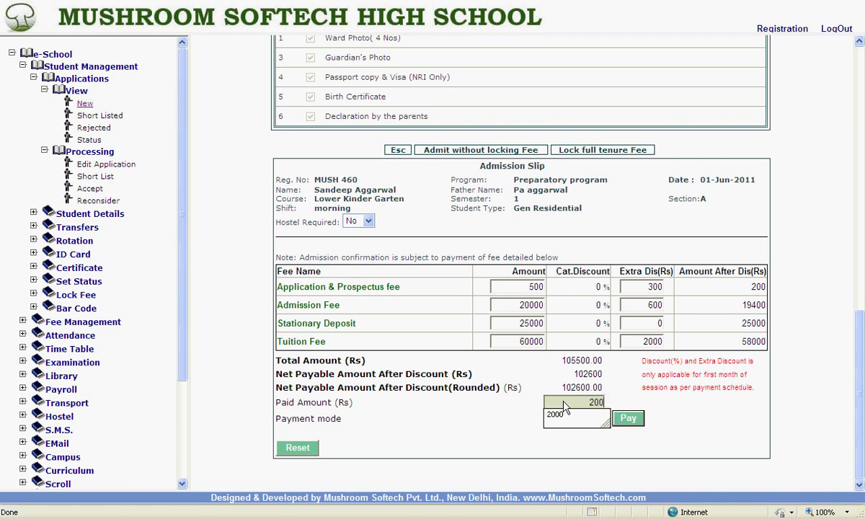
click(566, 415)
click(692, 409)
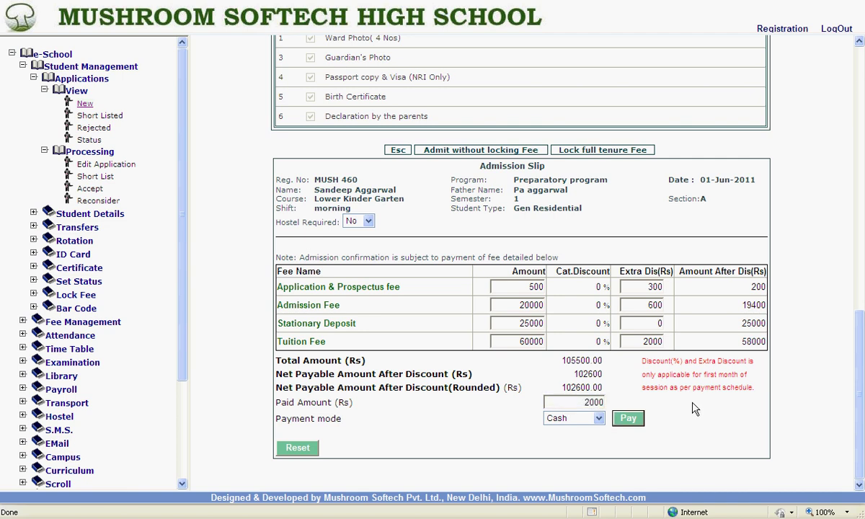
click(628, 419)
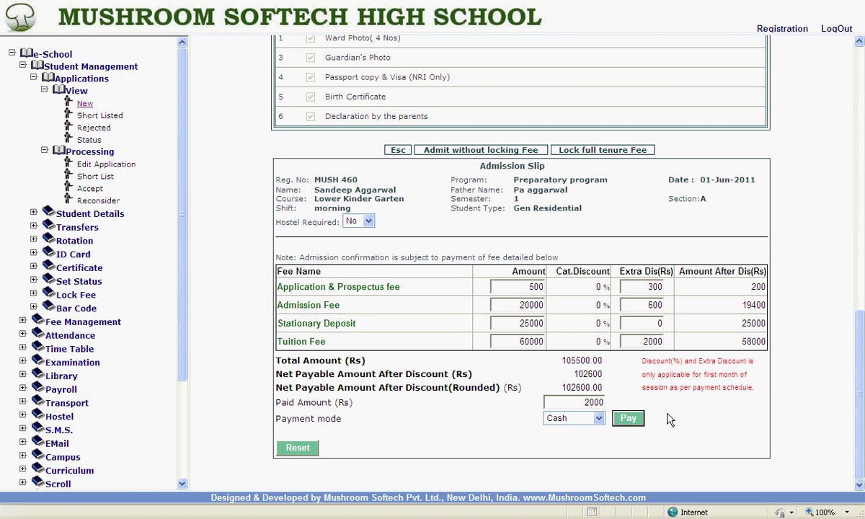